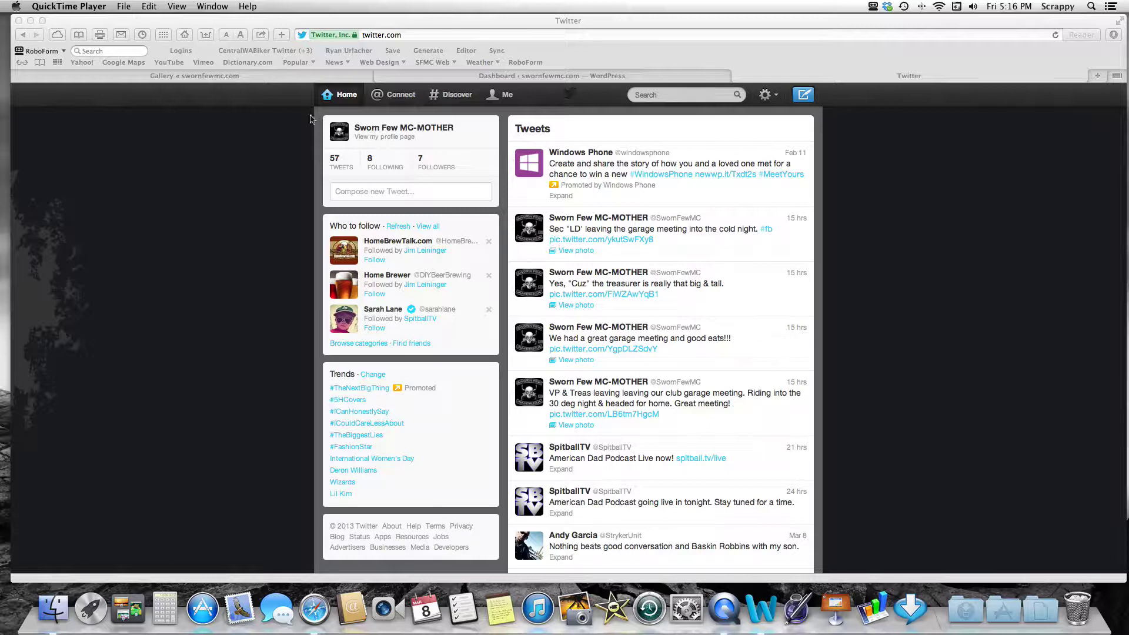
Bring the browser forward and show the Sworn Few MC Gallery page
{"action": "left_click", "coordinate": [305, 82]}
{"action": "left_click", "coordinate": [306, 81]}
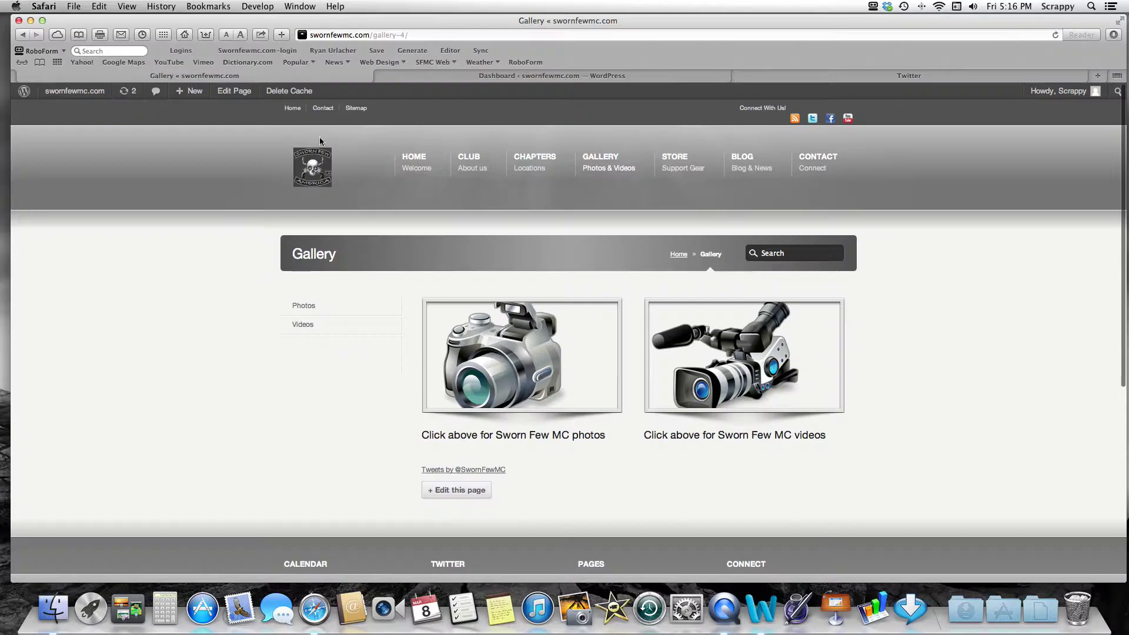
Glance at the WordPress dashboard, then open the club site's Blog page from the Gallery page
{"action": "left_click", "coordinate": [422, 77]}
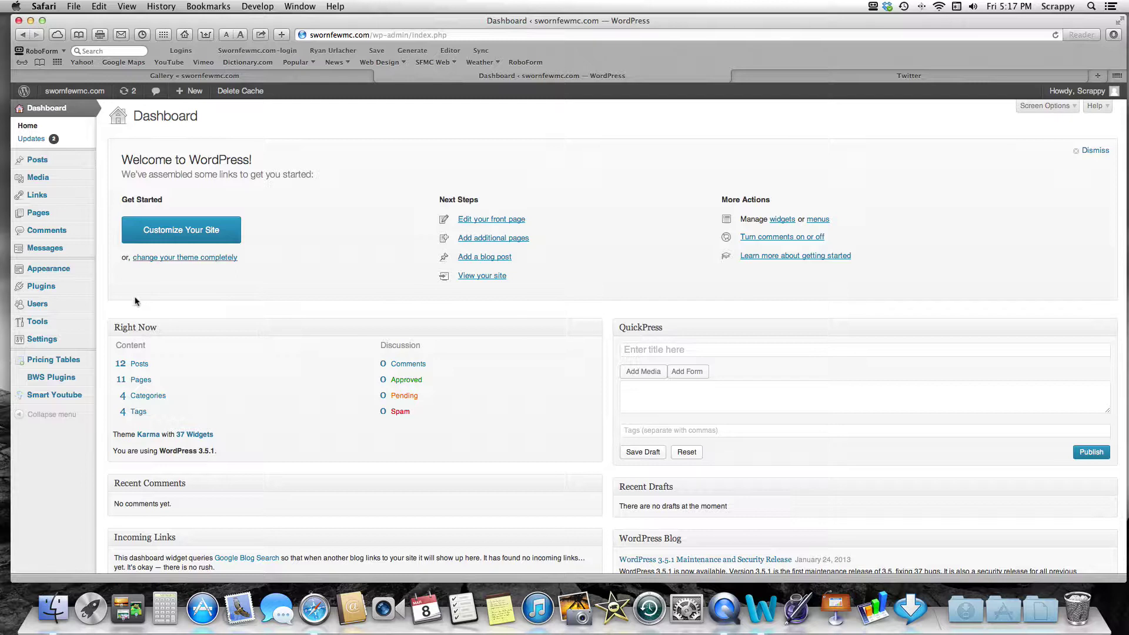
{"action": "left_click", "coordinate": [353, 76]}
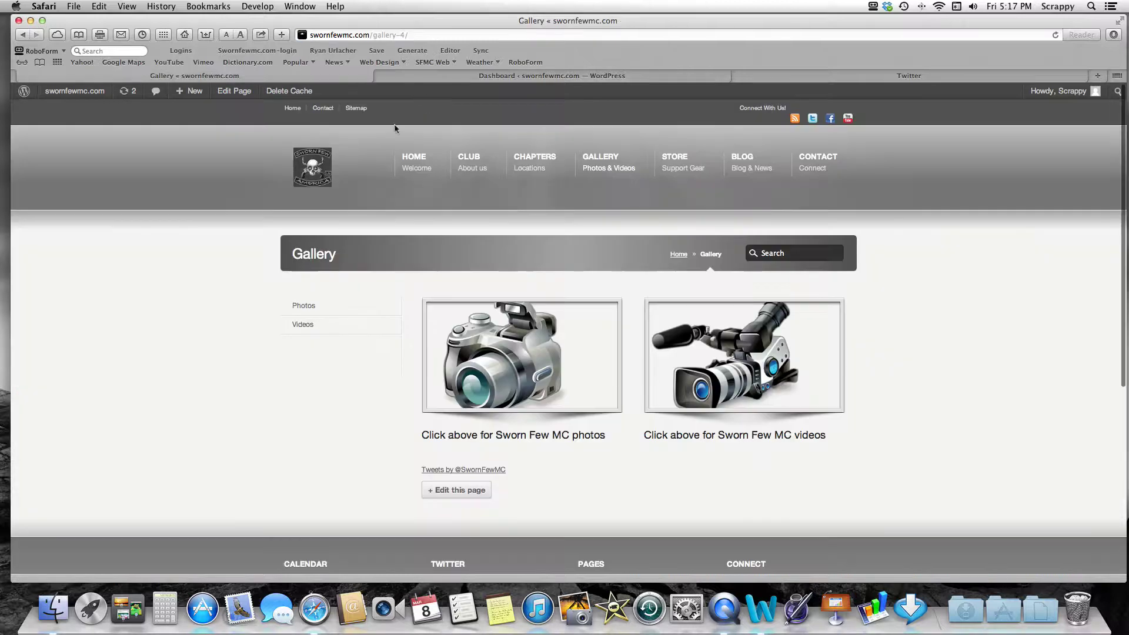
{"action": "left_click", "coordinate": [756, 164]}
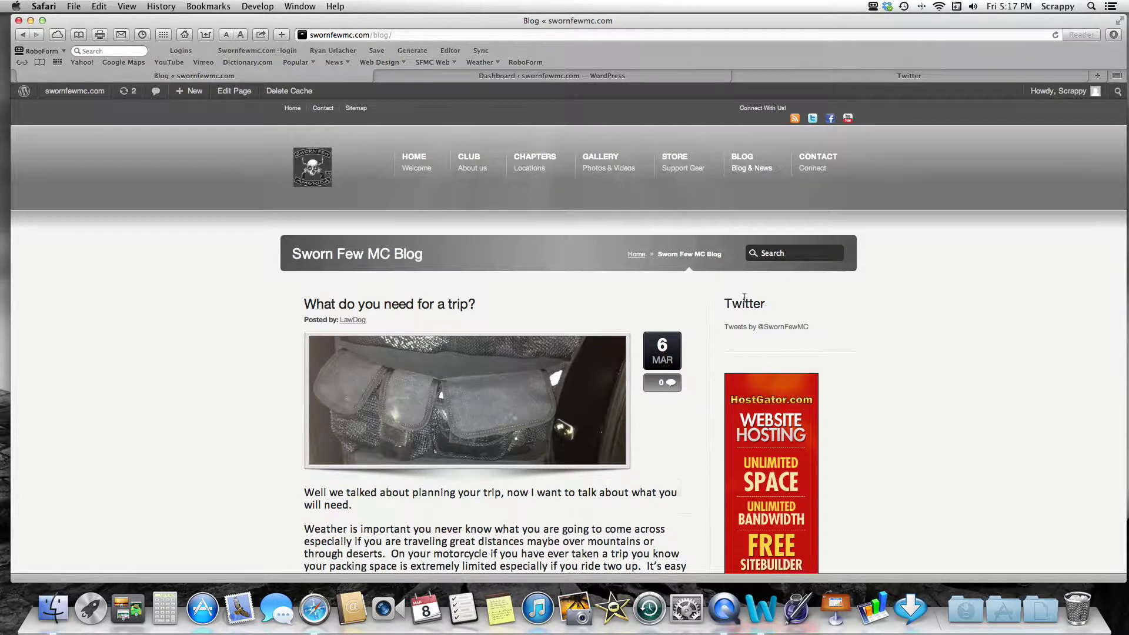
{"action": "scroll", "coordinate": [765, 302], "scroll_direction": "down", "scroll_amount": 4}
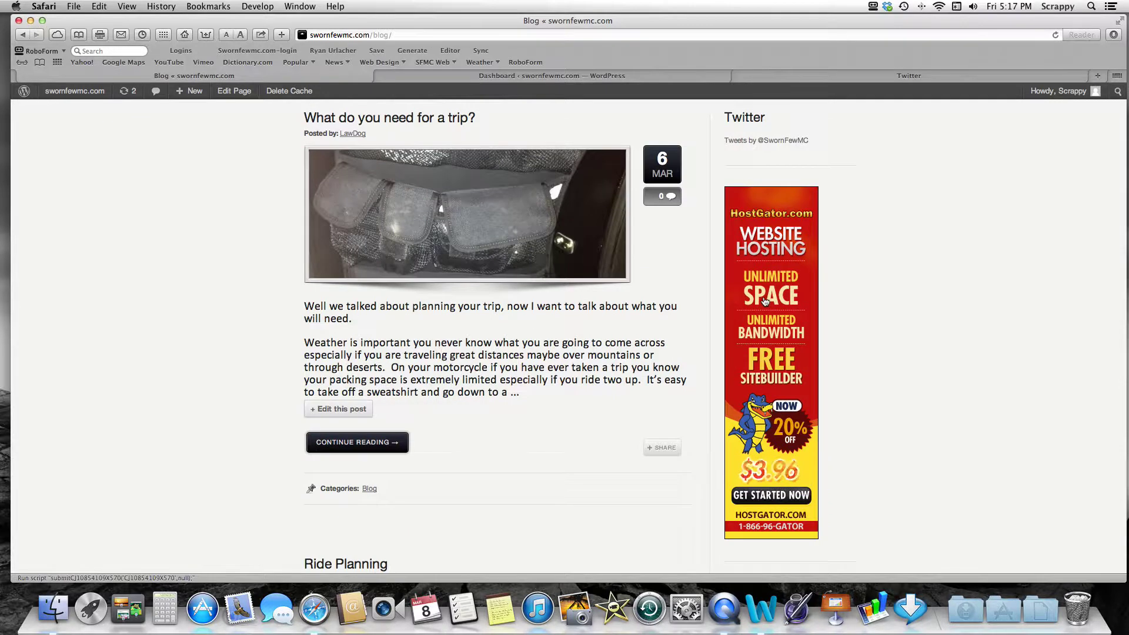
{"action": "scroll", "coordinate": [765, 301], "scroll_direction": "down", "scroll_amount": 1}
{"action": "scroll", "coordinate": [764, 300], "scroll_direction": "up", "scroll_amount": 5}
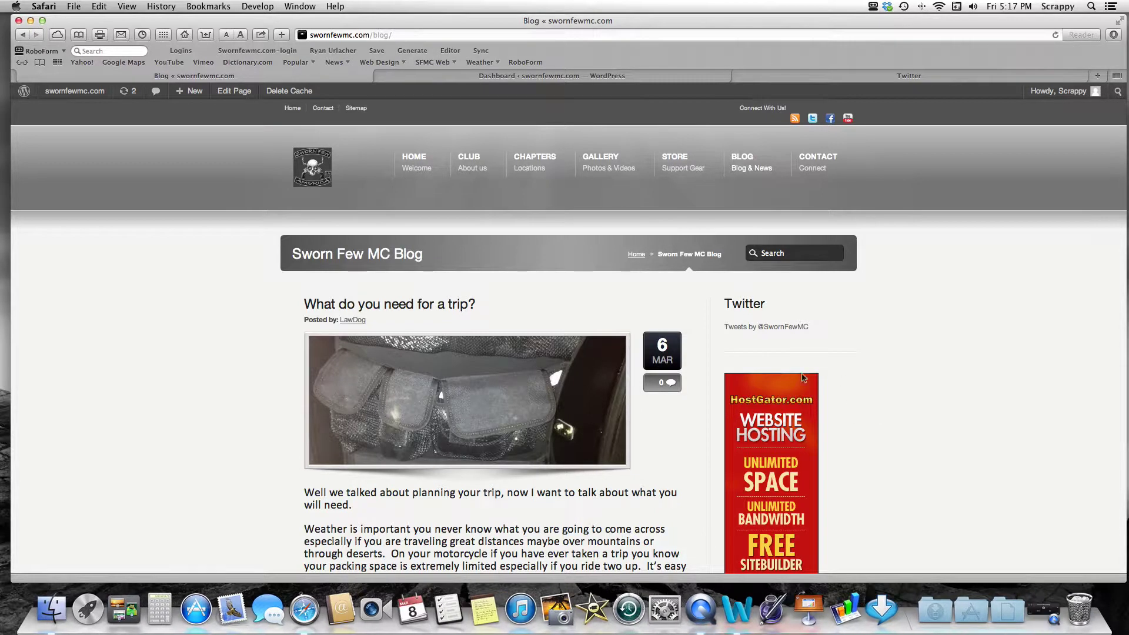
{"action": "left_click", "coordinate": [435, 78]}
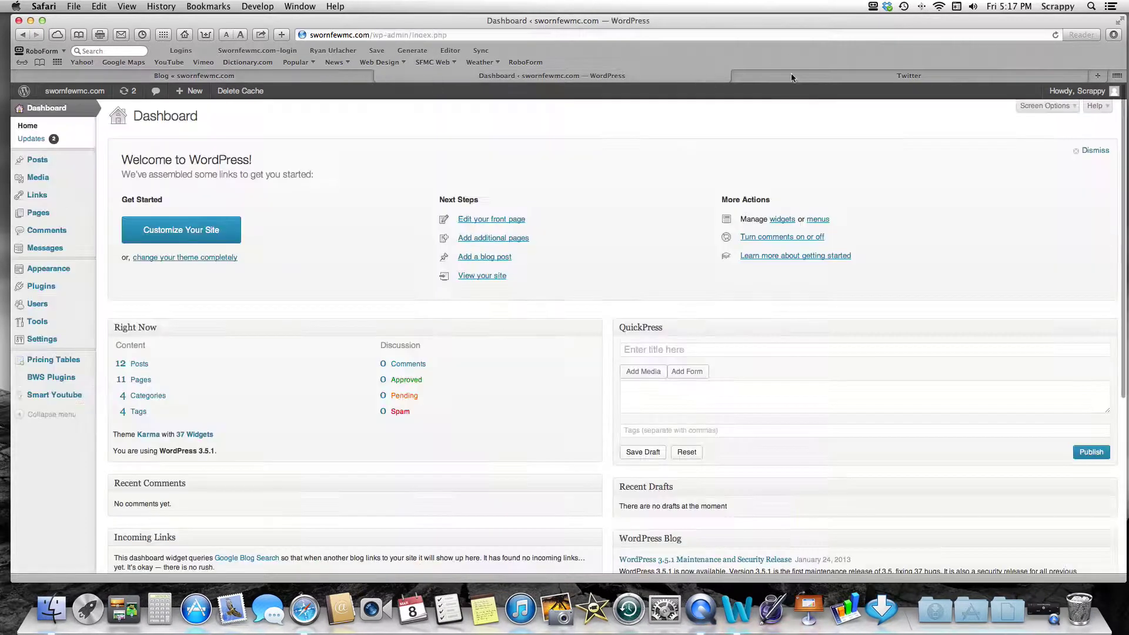
Return to the WordPress dashboard and open Appearance > Widgets
{"action": "left_click", "coordinate": [794, 75]}
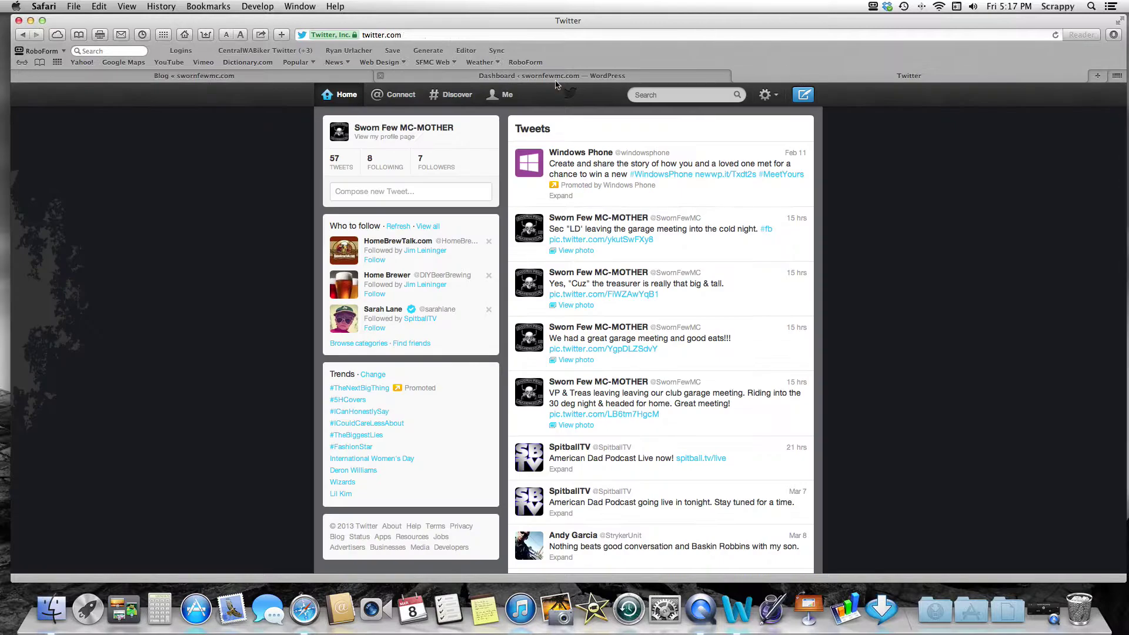
{"action": "left_click", "coordinate": [547, 80]}
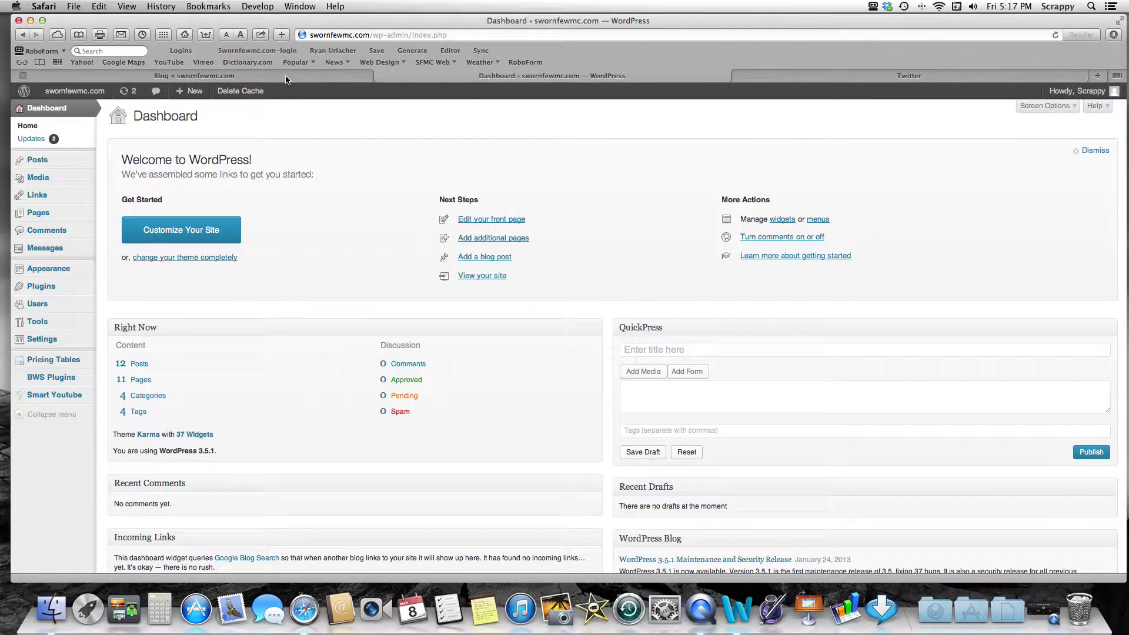
{"action": "mouse_move", "coordinate": [71, 268]}
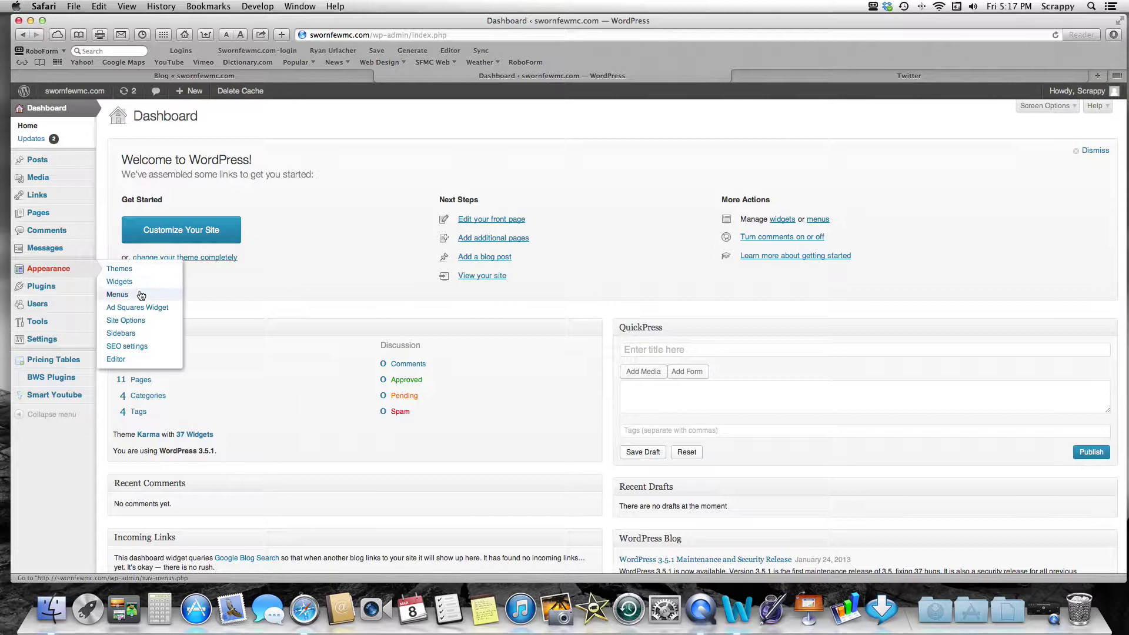
{"action": "left_click", "coordinate": [143, 285]}
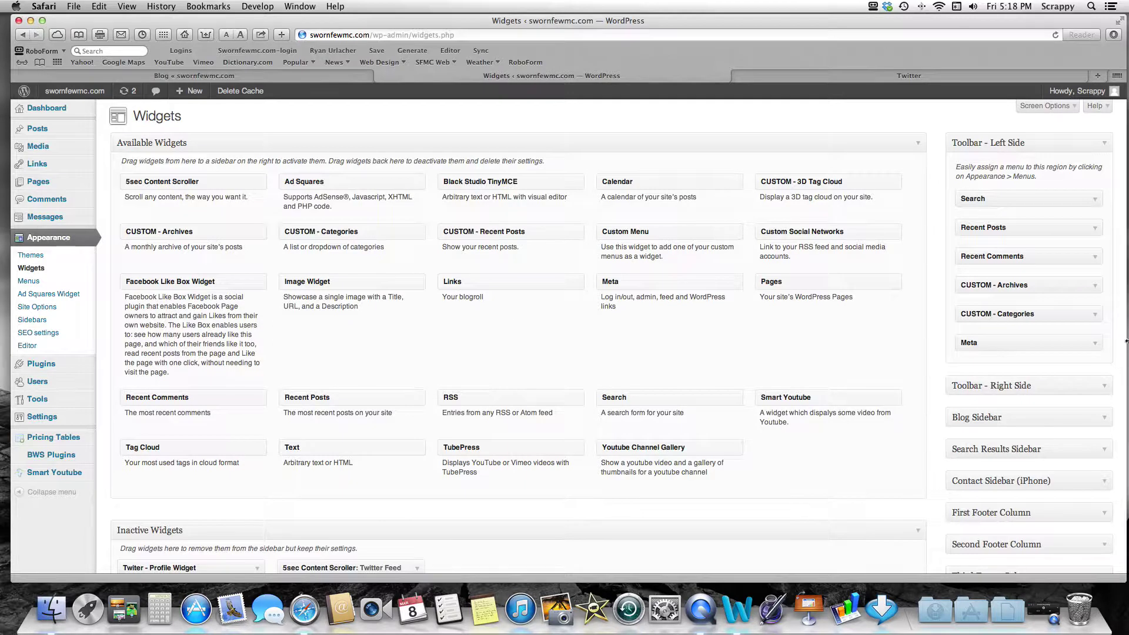
Delete the 'Text: Twitter' widget from the Blog Sidebar and go back to the blog page
{"action": "scroll", "coordinate": [840, 361], "scroll_direction": "down", "scroll_amount": 3}
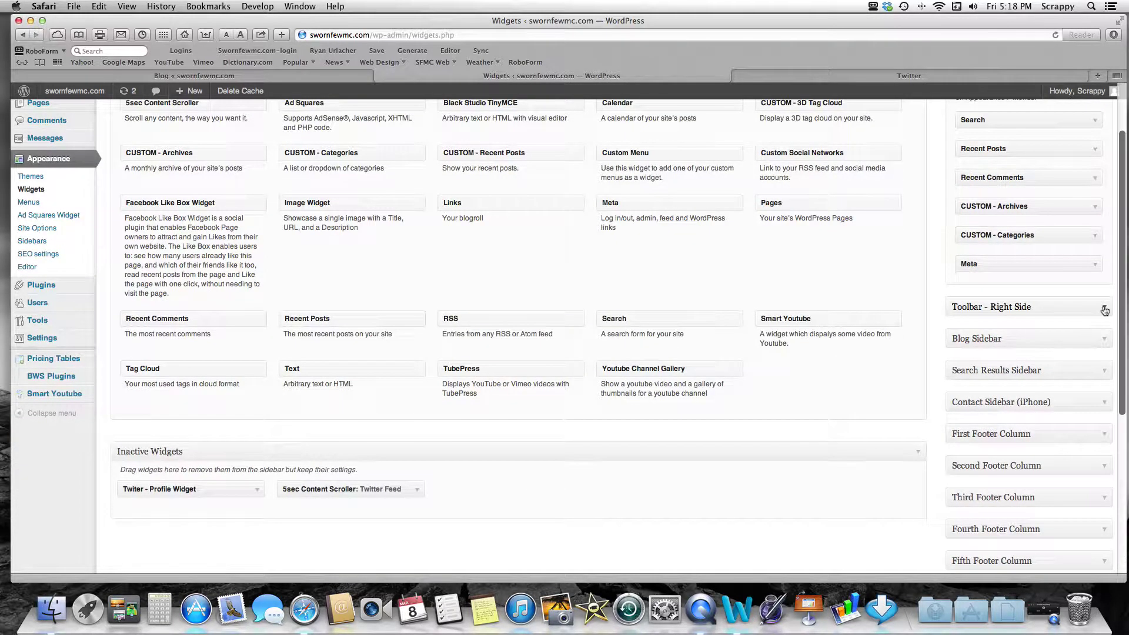
{"action": "left_click", "coordinate": [1104, 337]}
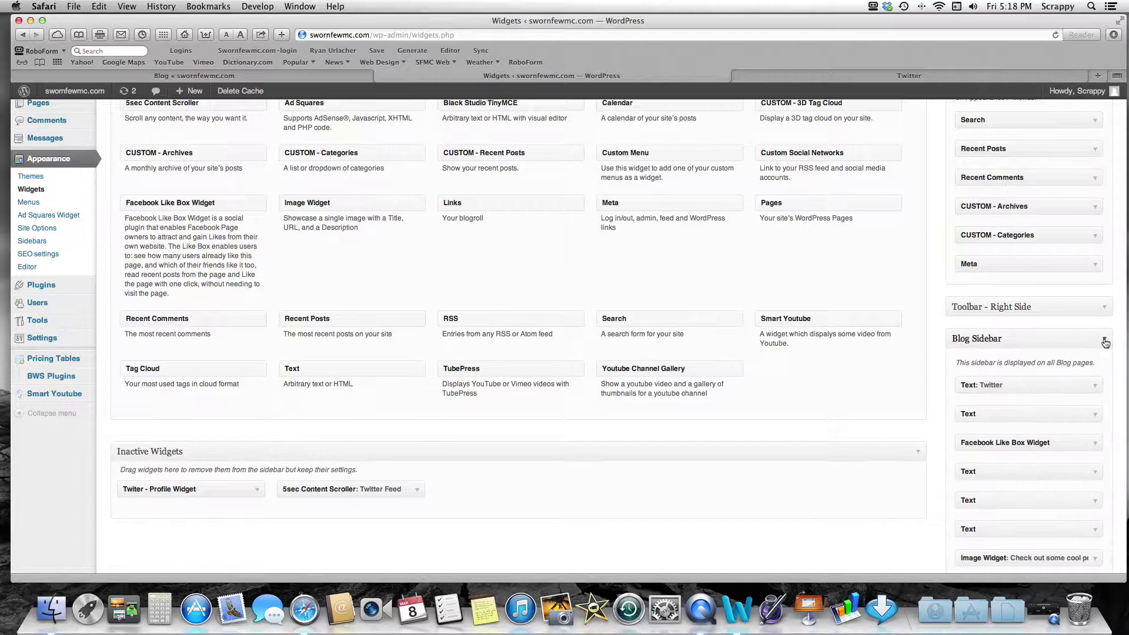
{"action": "left_click", "coordinate": [1093, 385]}
{"action": "scroll", "coordinate": [1035, 404], "scroll_direction": "down", "scroll_amount": 5}
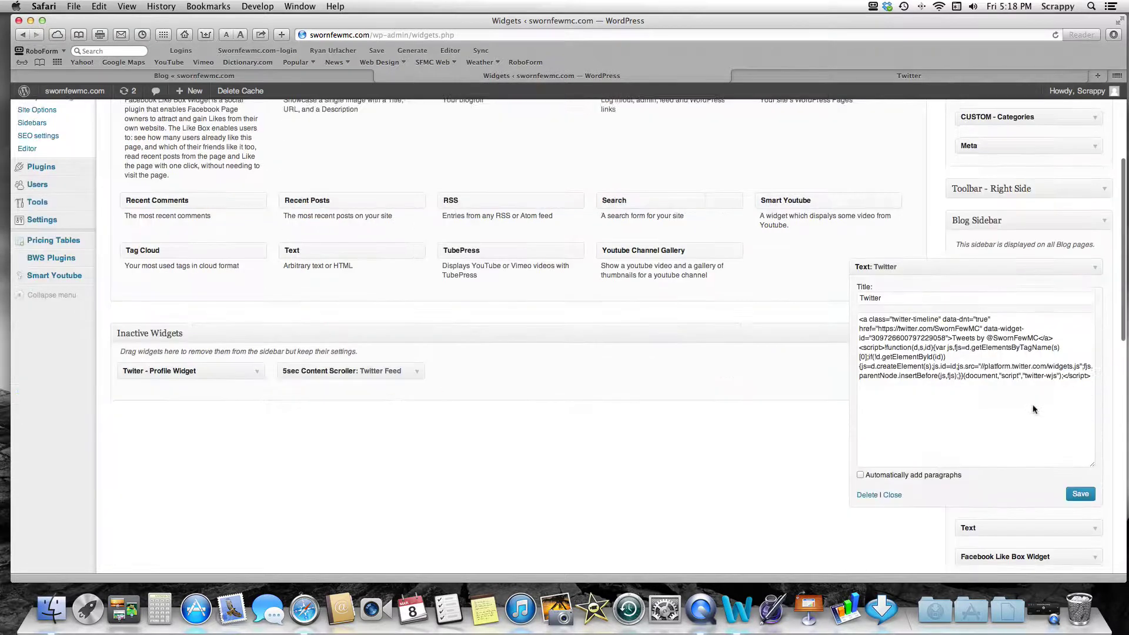
{"action": "left_click", "coordinate": [867, 467]}
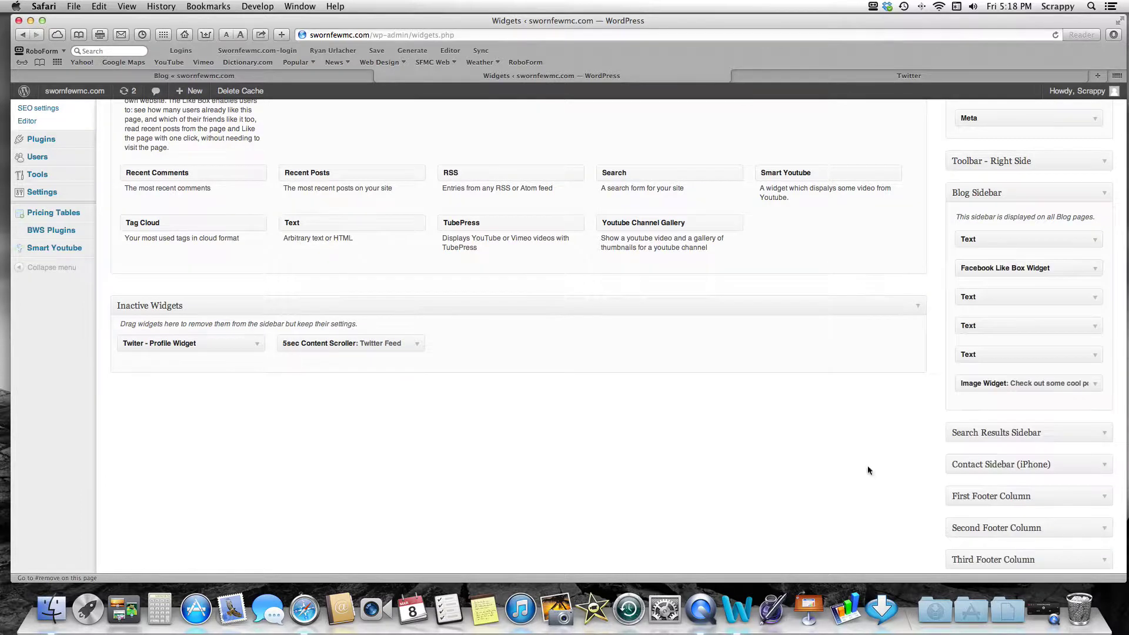
{"action": "left_click", "coordinate": [763, 78]}
{"action": "left_click", "coordinate": [360, 79]}
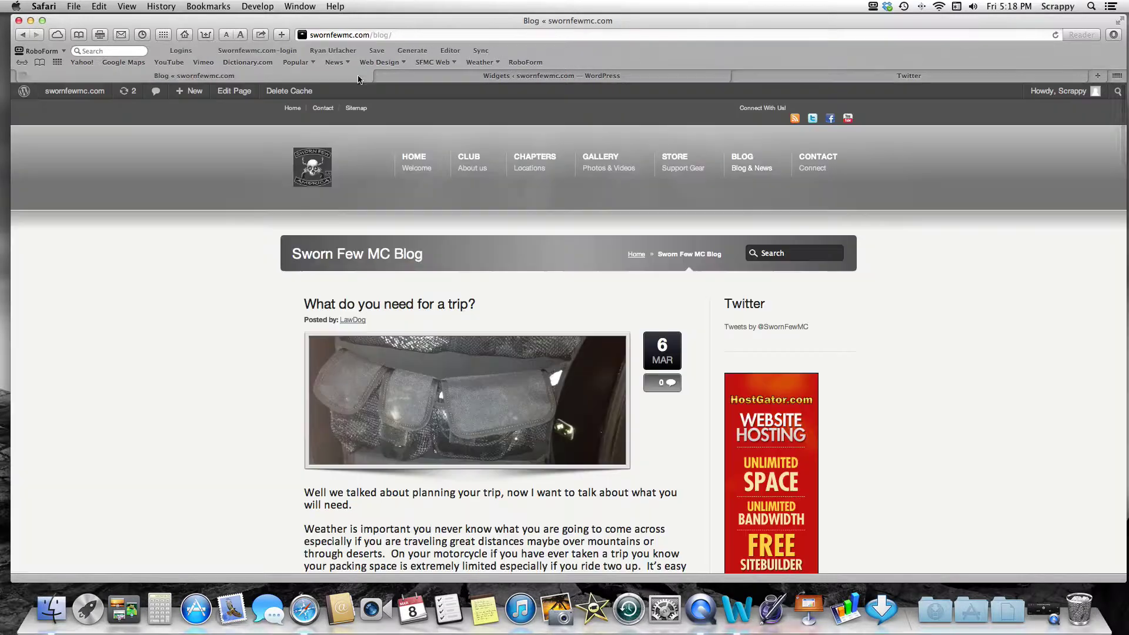
{"action": "left_click", "coordinate": [1055, 34]}
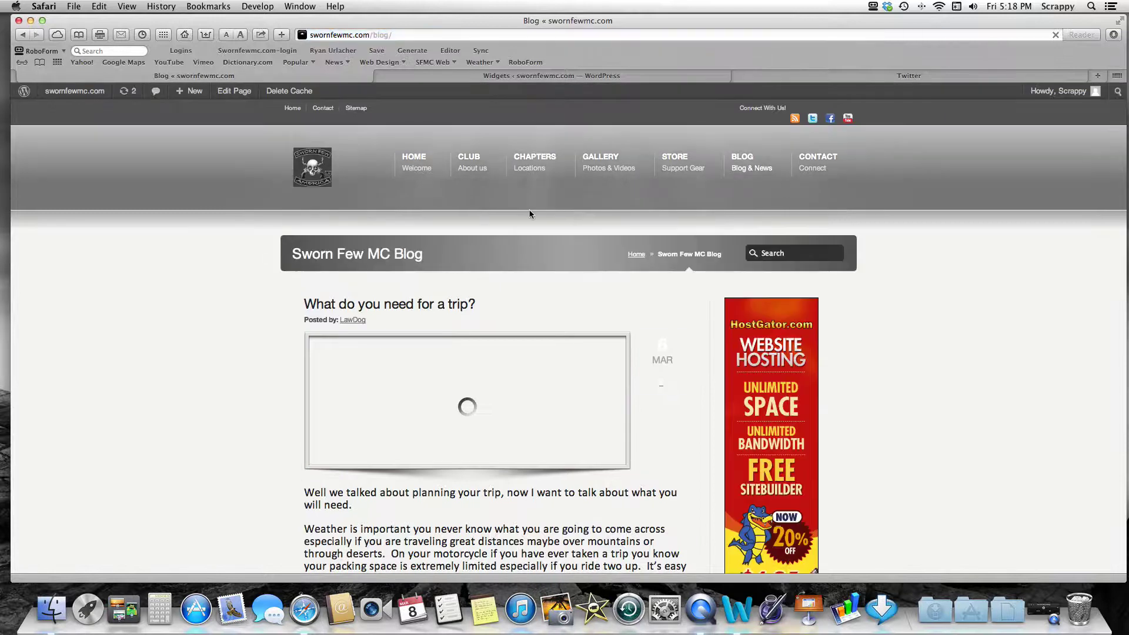
{"action": "scroll", "coordinate": [532, 210], "scroll_direction": "down", "scroll_amount": 15}
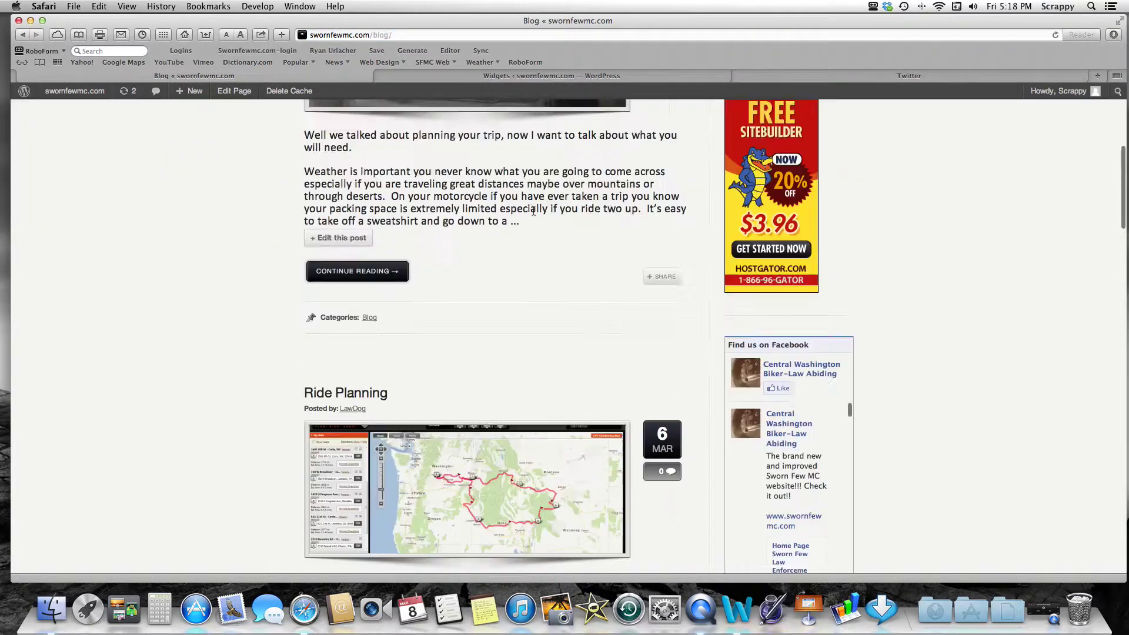
{"action": "scroll", "coordinate": [533, 211], "scroll_direction": "down", "scroll_amount": 15}
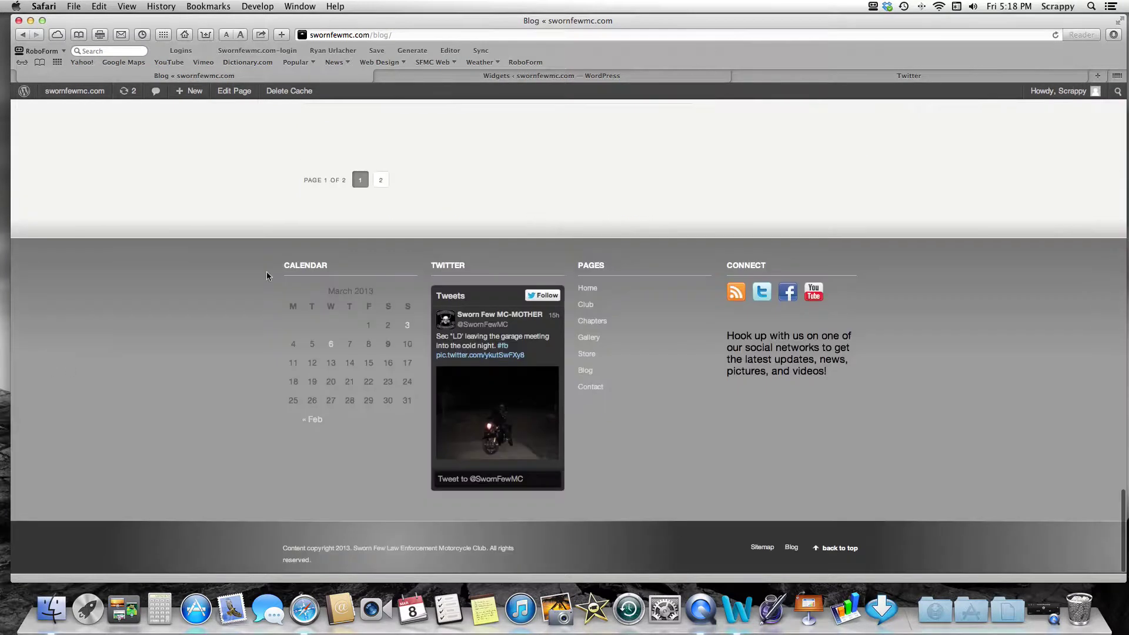
{"action": "mouse_move", "coordinate": [546, 346]}
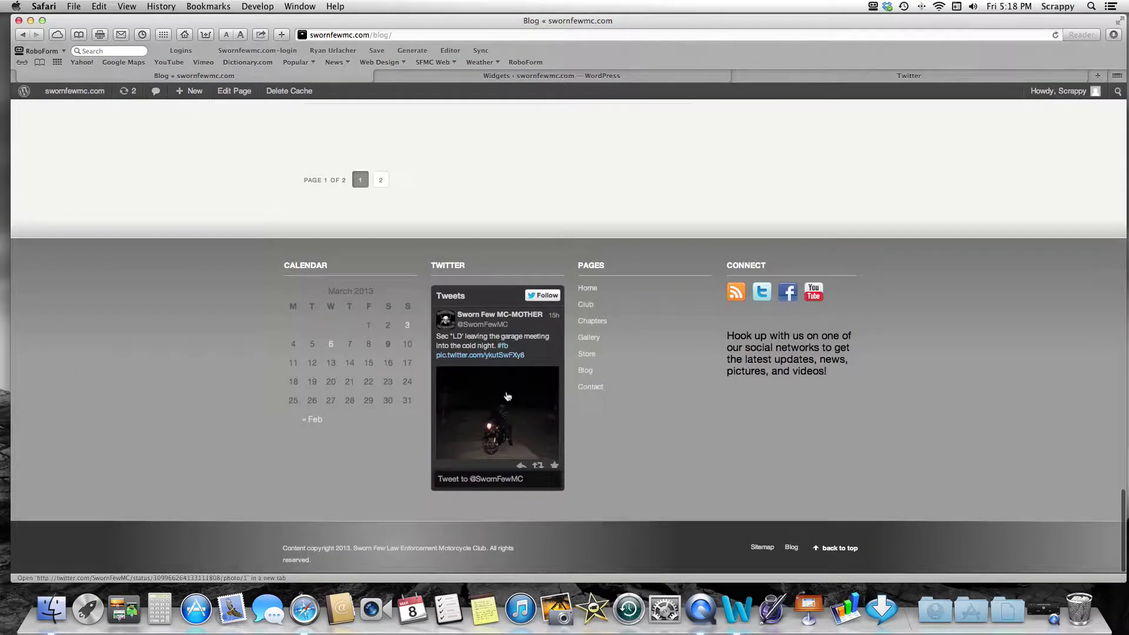
{"action": "scroll", "coordinate": [510, 415], "scroll_direction": "down", "scroll_amount": 3}
{"action": "scroll", "coordinate": [510, 414], "scroll_direction": "down", "scroll_amount": 2}
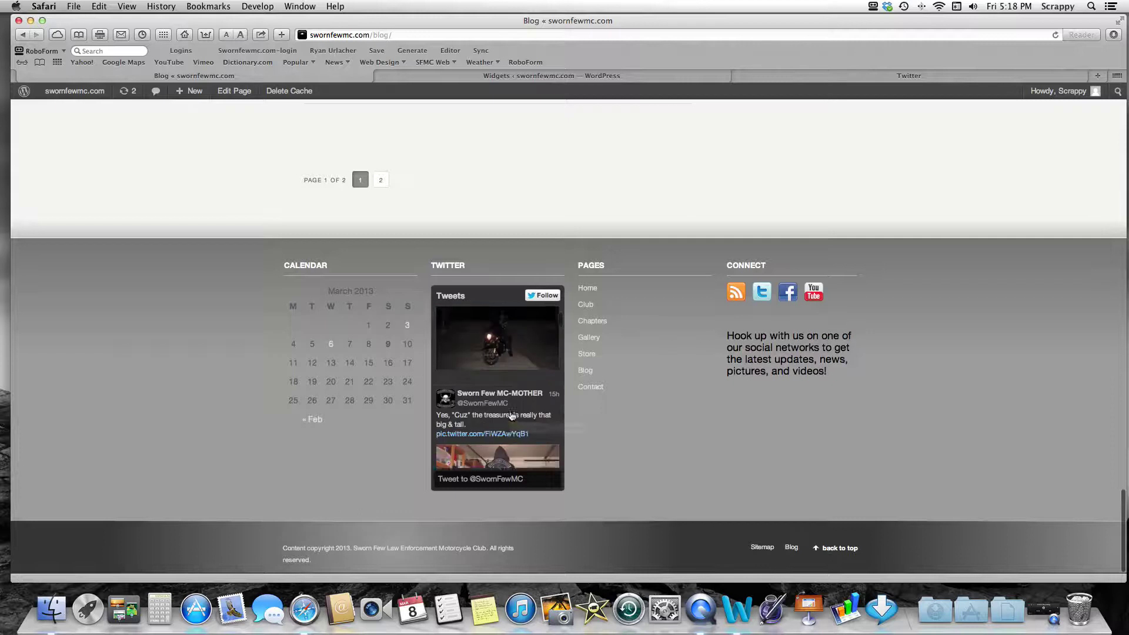
{"action": "scroll", "coordinate": [512, 415], "scroll_direction": "up", "scroll_amount": 5}
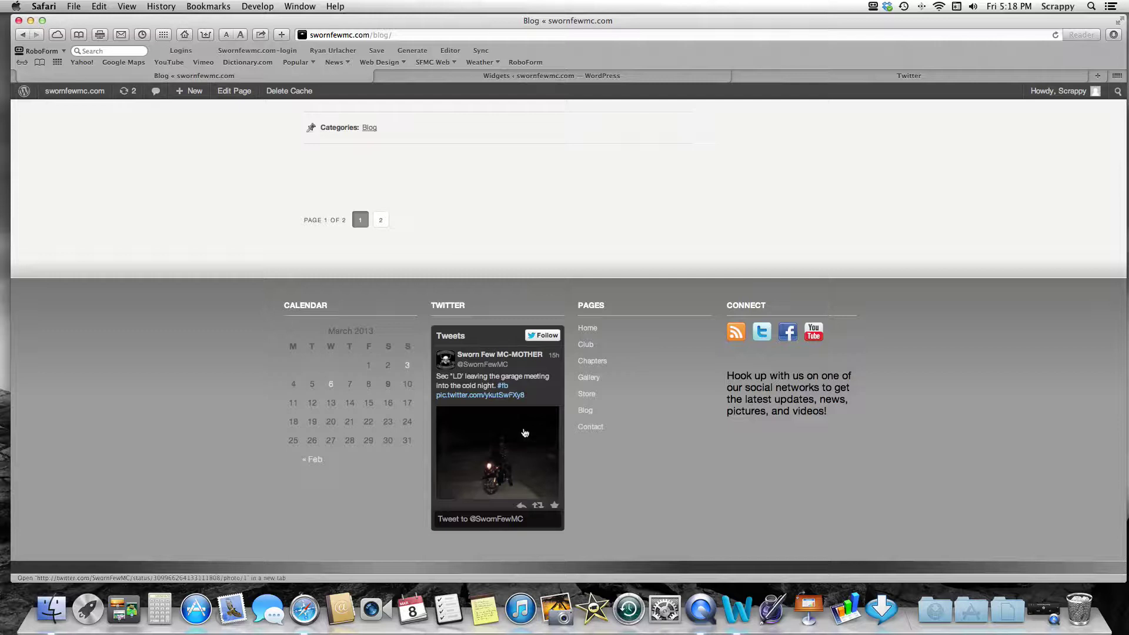
{"action": "scroll", "coordinate": [525, 433], "scroll_direction": "down", "scroll_amount": 2}
{"action": "scroll", "coordinate": [525, 433], "scroll_direction": "down", "scroll_amount": 5}
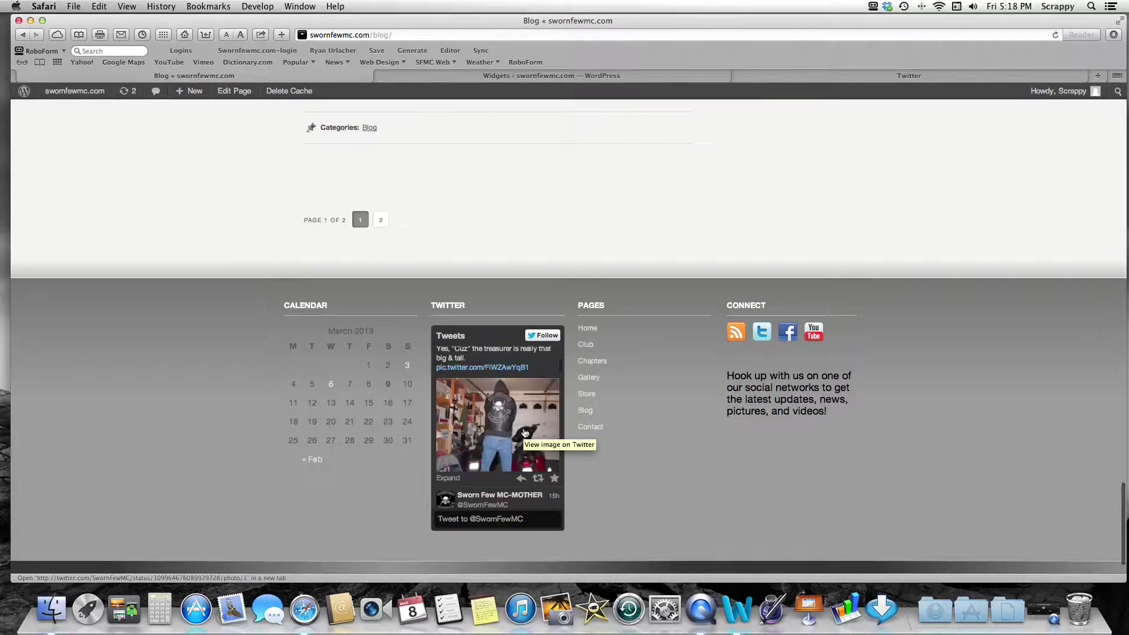
{"action": "left_click", "coordinate": [513, 425]}
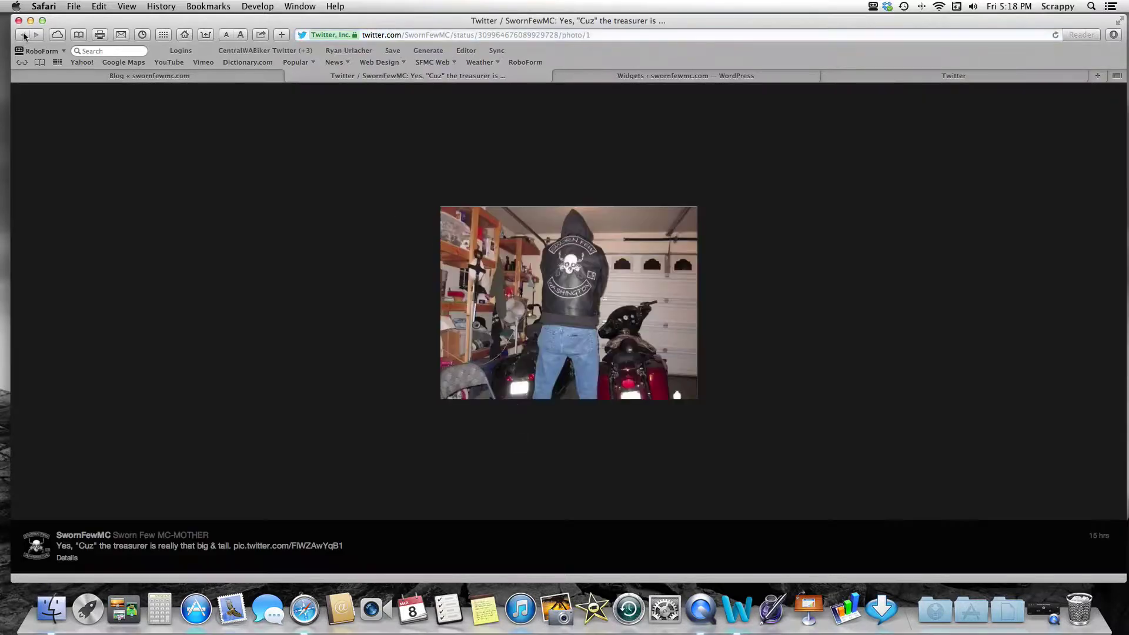
{"action": "left_click", "coordinate": [501, 84]}
{"action": "left_click", "coordinate": [292, 76]}
{"action": "scroll", "coordinate": [548, 437], "scroll_direction": "down", "scroll_amount": 3}
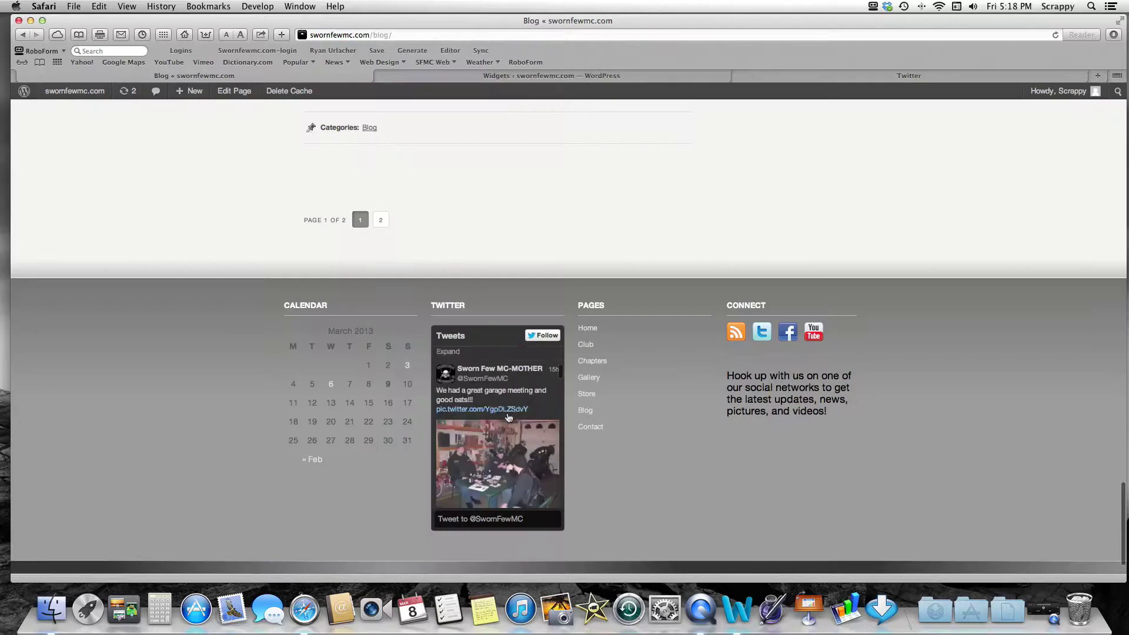
{"action": "scroll", "coordinate": [508, 416], "scroll_direction": "up", "scroll_amount": 3}
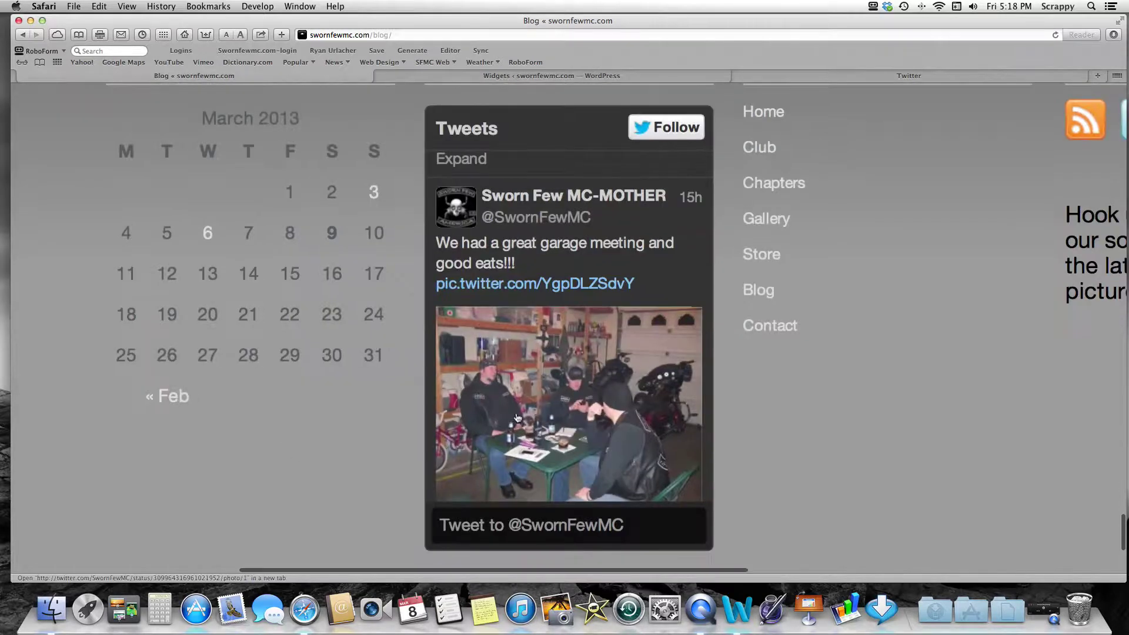
{"action": "scroll", "coordinate": [509, 416], "scroll_direction": "down", "scroll_amount": 1}
{"action": "scroll", "coordinate": [516, 417], "scroll_direction": "up", "scroll_amount": 2}
{"action": "scroll", "coordinate": [516, 417], "scroll_direction": "down", "scroll_amount": 5}
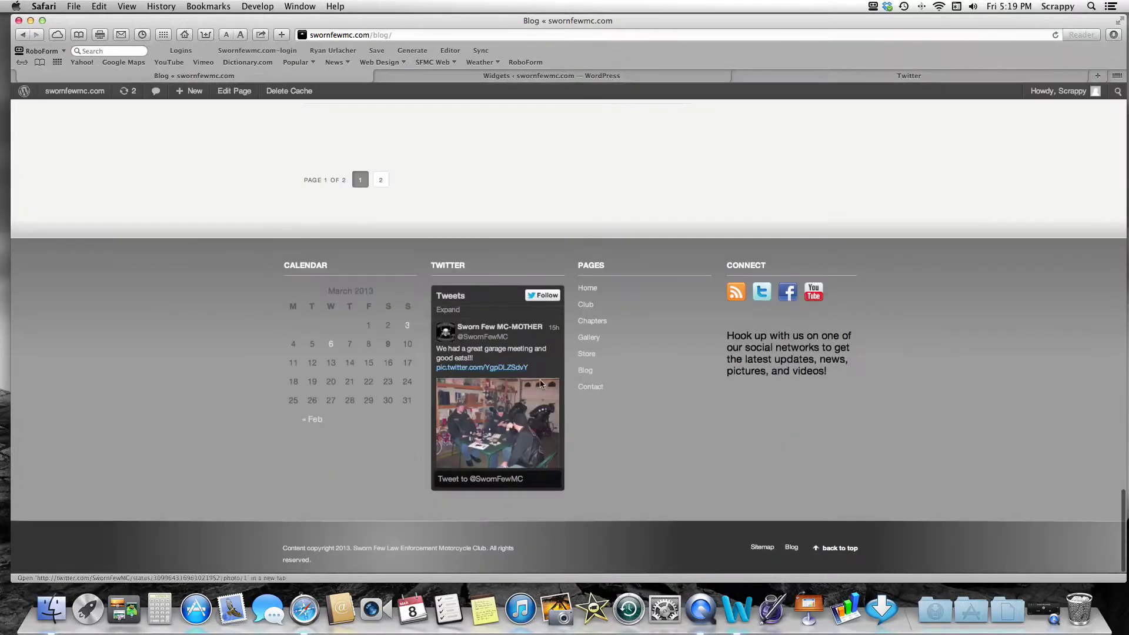
{"action": "scroll", "coordinate": [627, 288], "scroll_direction": "up", "scroll_amount": 8}
{"action": "scroll", "coordinate": [626, 291], "scroll_direction": "up", "scroll_amount": 10}
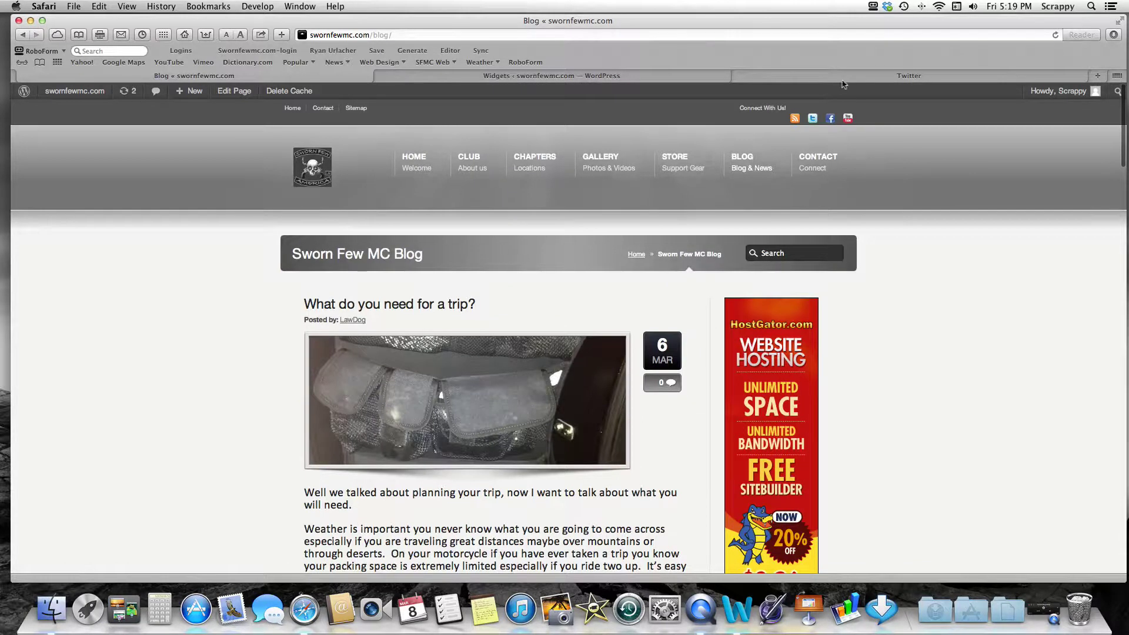
{"action": "left_click", "coordinate": [415, 78]}
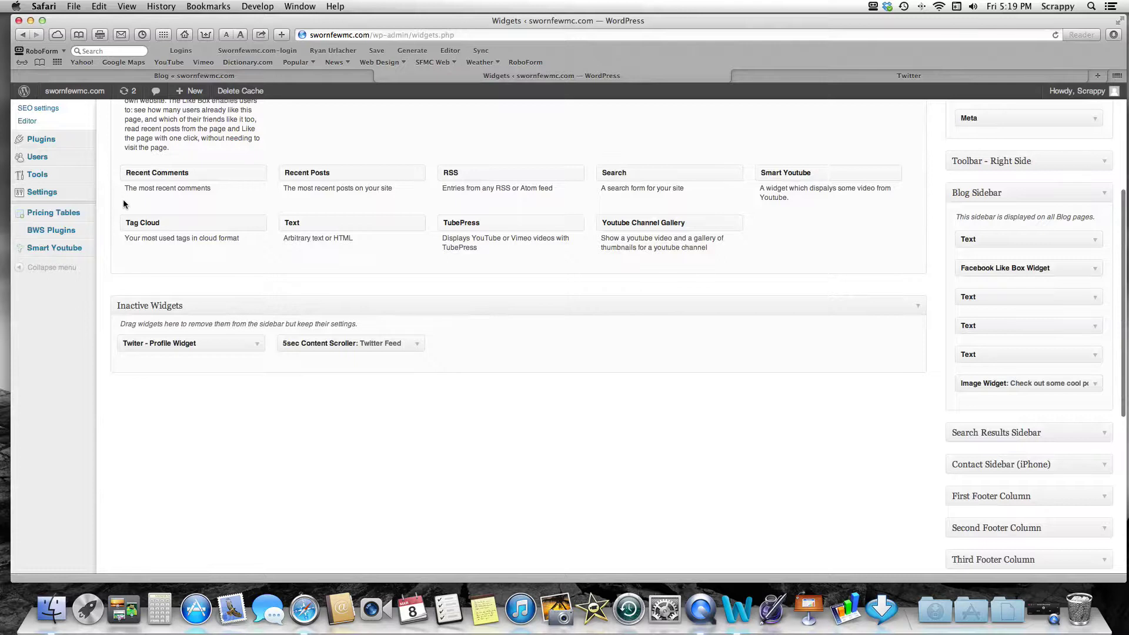
Scroll through the Blog Sidebar widgets, then switch to the Twitter home page
{"action": "scroll", "coordinate": [65, 200], "scroll_direction": "up", "scroll_amount": 5}
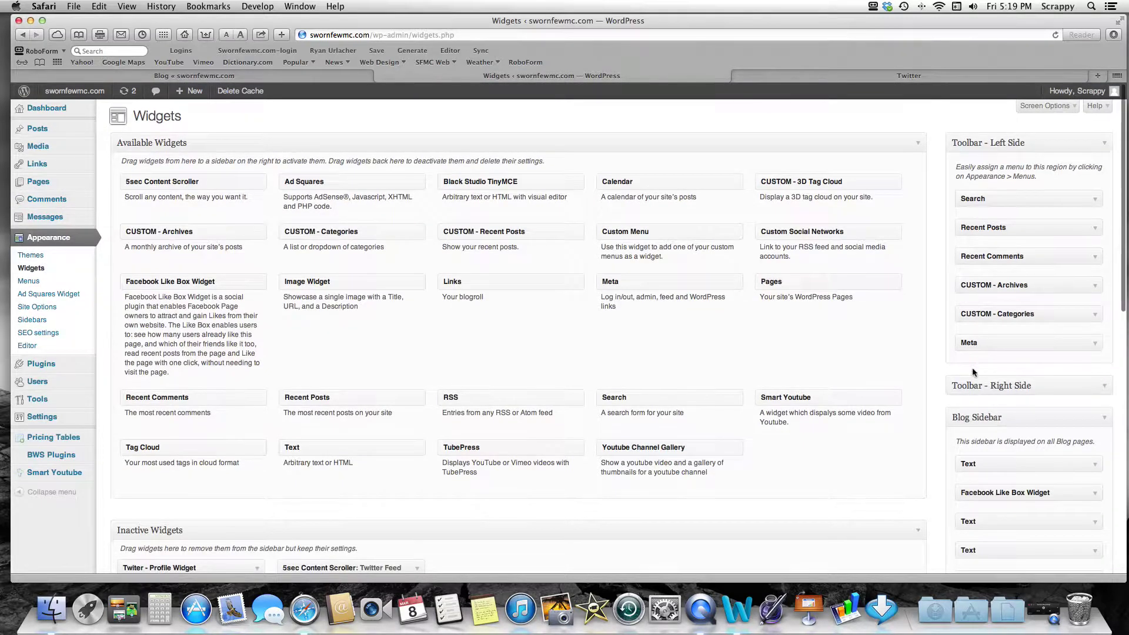
{"action": "scroll", "coordinate": [974, 374], "scroll_direction": "down", "scroll_amount": 4}
{"action": "scroll", "coordinate": [974, 374], "scroll_direction": "down", "scroll_amount": 2}
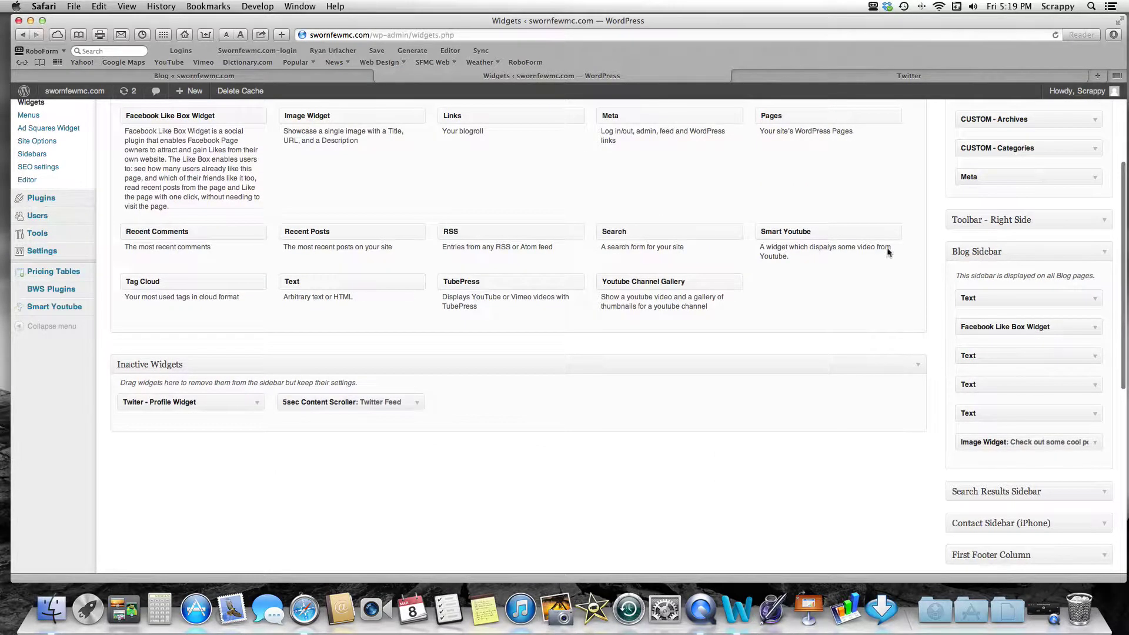
{"action": "left_click", "coordinate": [1001, 70]}
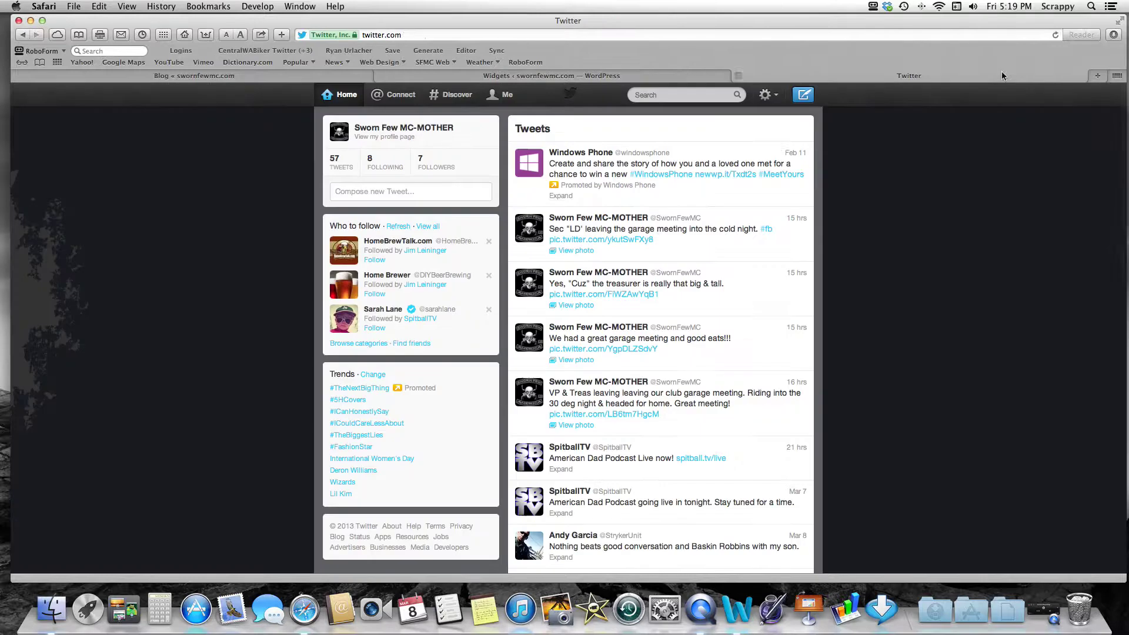
Via Settings > Widgets, open the editor for Tweets by Sworn Few MC-MOTHER
{"action": "left_click", "coordinate": [774, 100]}
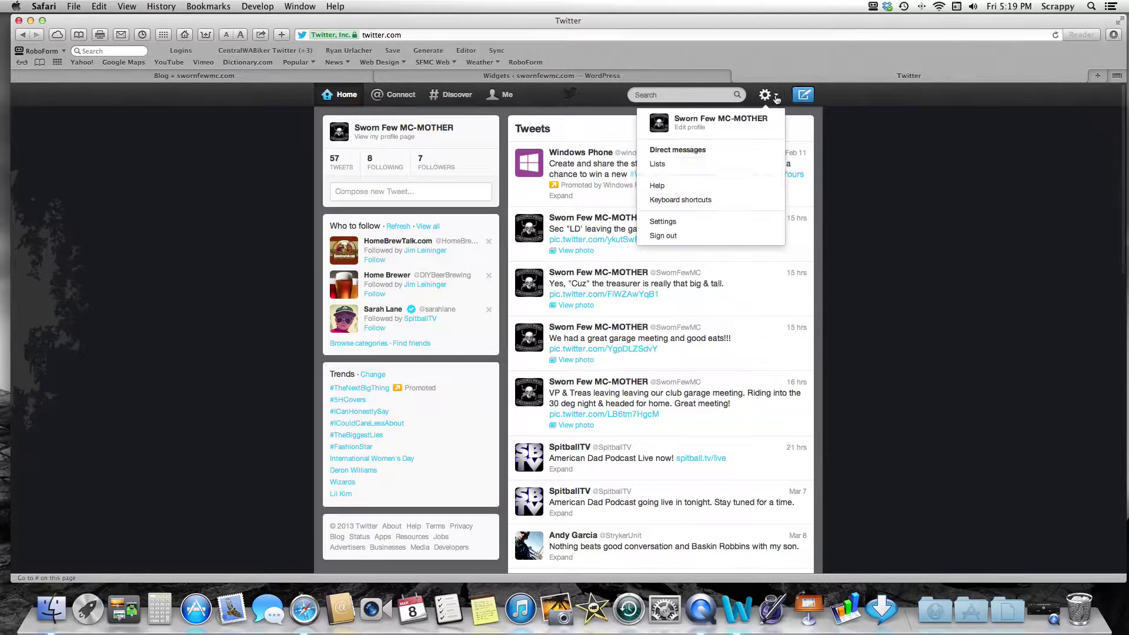
{"action": "left_click", "coordinate": [722, 221]}
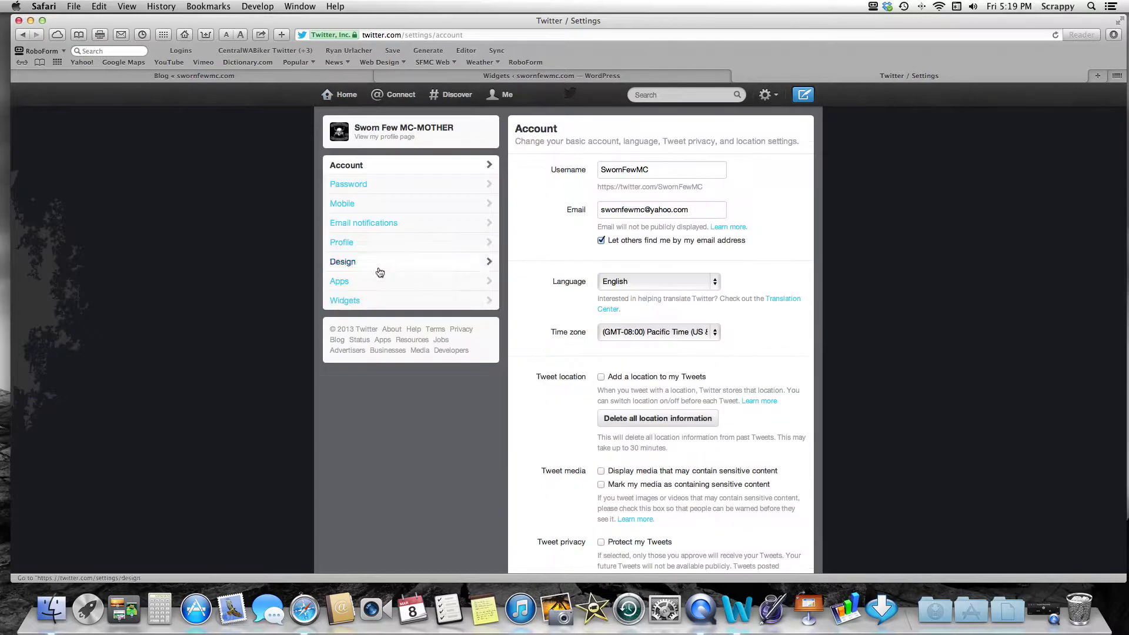
{"action": "left_click", "coordinate": [391, 300]}
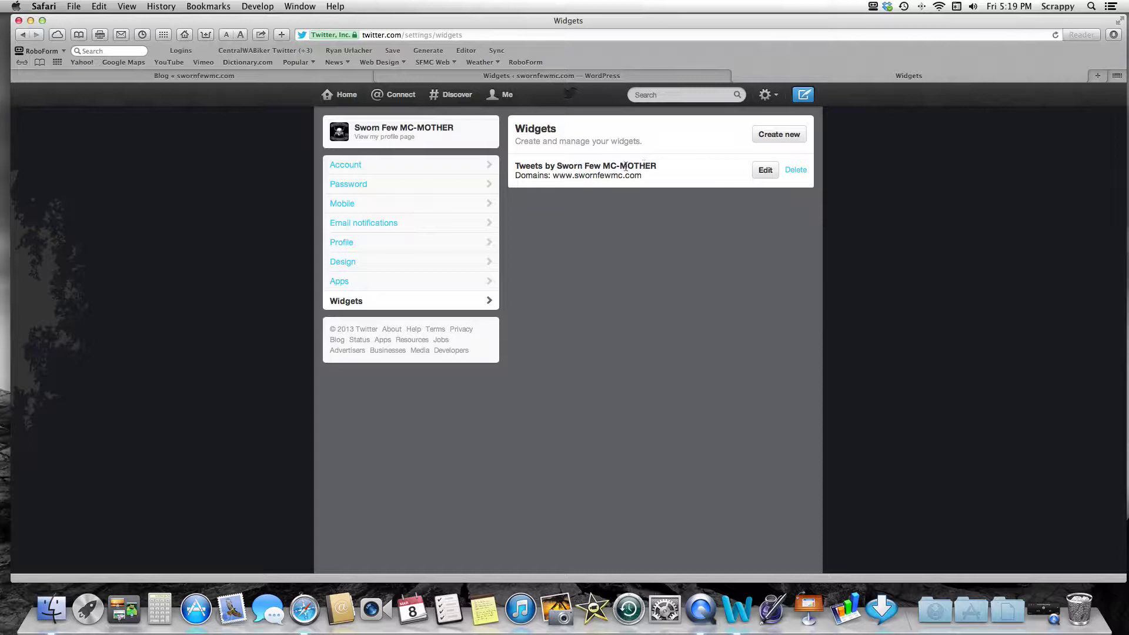
{"action": "left_click", "coordinate": [764, 170]}
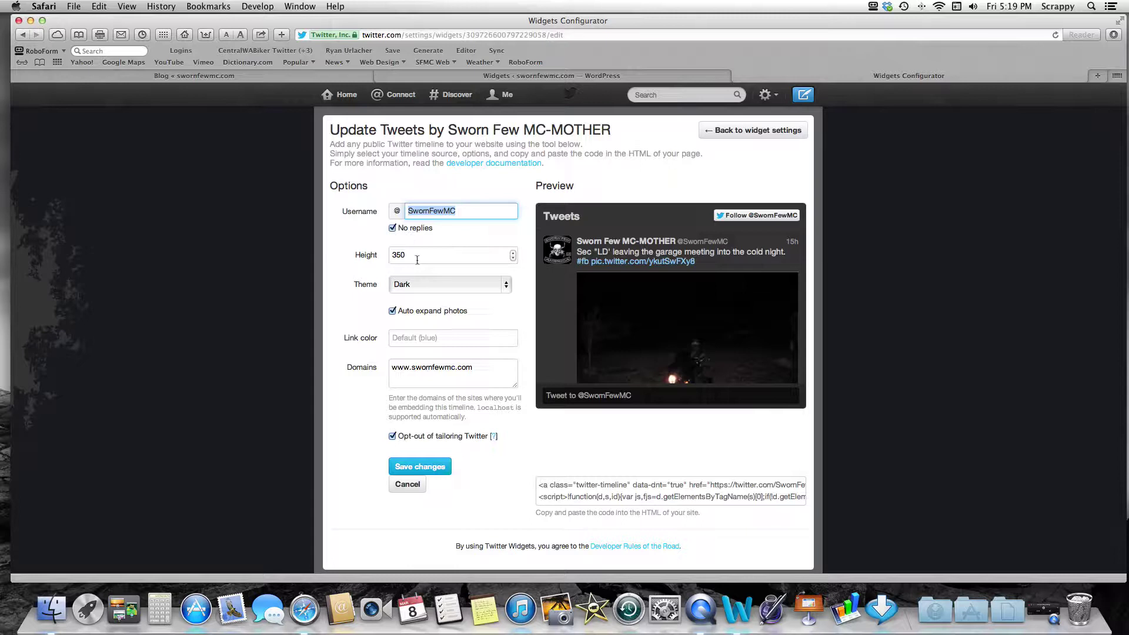
{"action": "left_click", "coordinate": [514, 258]}
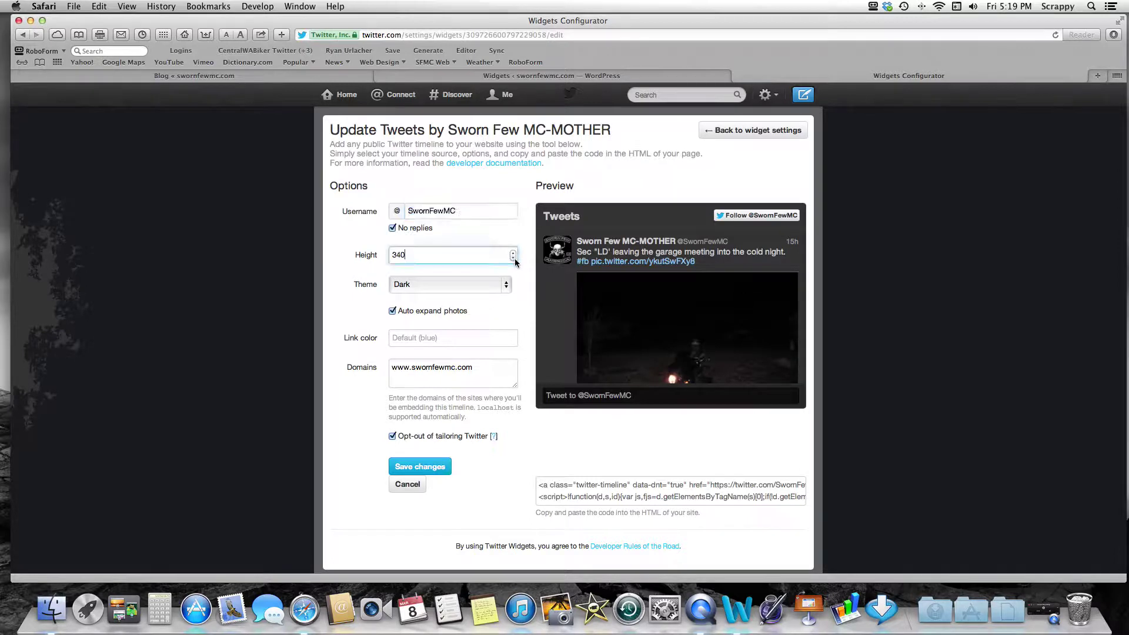
{"action": "left_click", "coordinate": [513, 259]}
{"action": "left_click", "coordinate": [513, 259]}
{"action": "left_click", "coordinate": [513, 259]}
{"action": "left_click", "coordinate": [513, 259]}
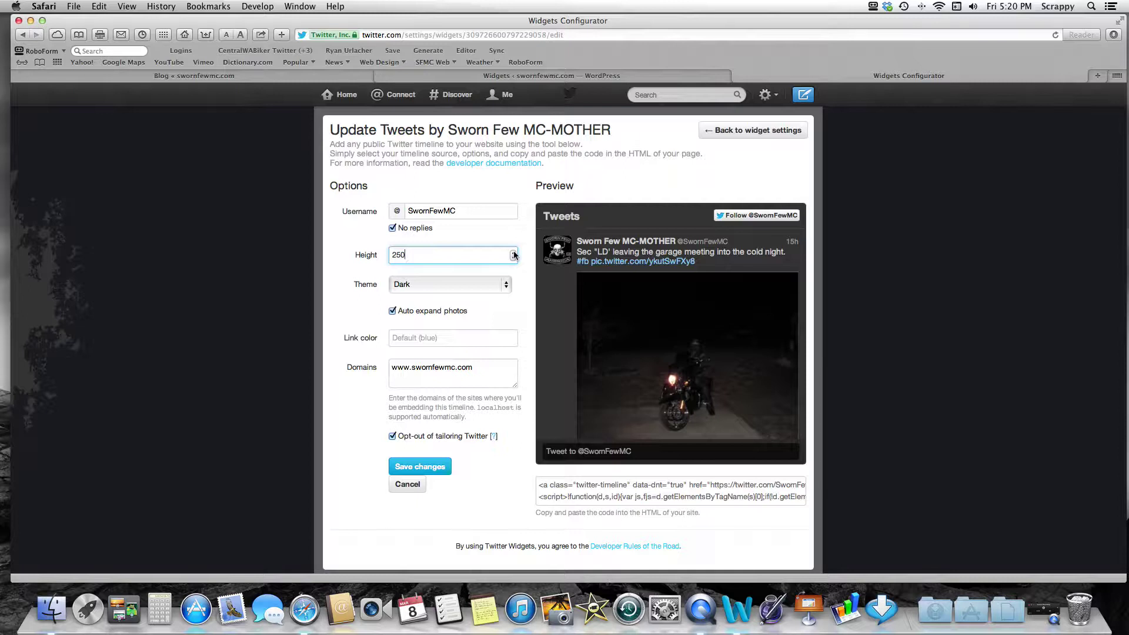
{"action": "left_click", "coordinate": [514, 252]}
{"action": "left_click", "coordinate": [514, 252]}
{"action": "left_click", "coordinate": [514, 252]}
{"action": "left_click", "coordinate": [514, 252]}
{"action": "left_click", "coordinate": [514, 252]}
{"action": "left_click", "coordinate": [514, 252]}
{"action": "left_click", "coordinate": [514, 252]}
Lower the timeline height to 300, review the live blog page, then return to the configurator
{"action": "left_click", "coordinate": [513, 258]}
{"action": "left_click", "coordinate": [672, 76]}
{"action": "left_click", "coordinate": [360, 76]}
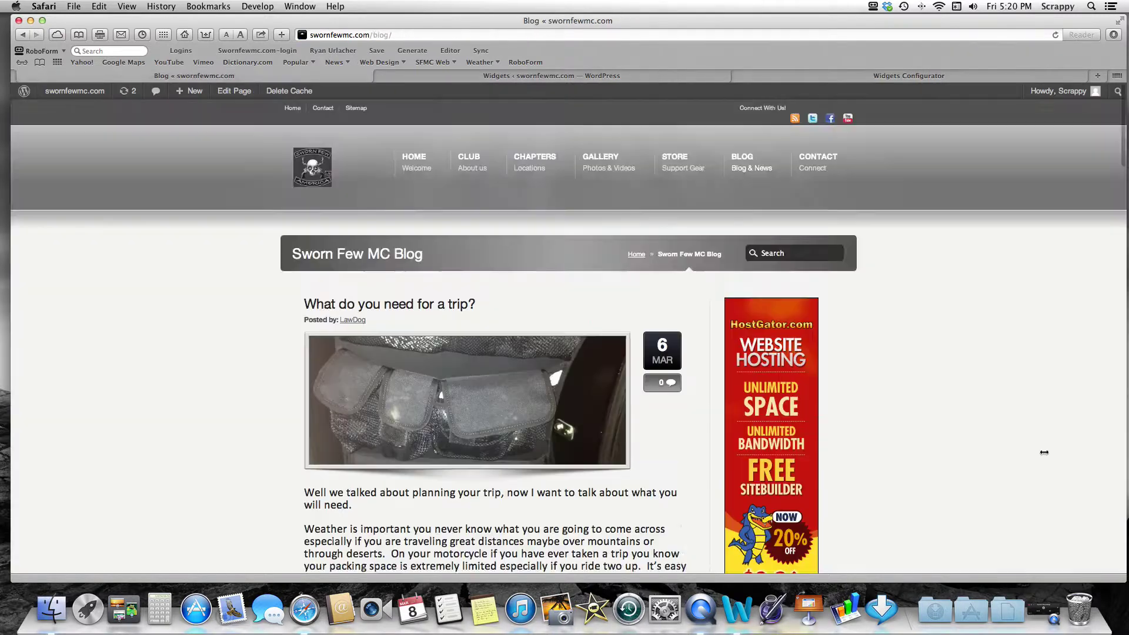
{"action": "scroll", "coordinate": [859, 389], "scroll_direction": "down", "scroll_amount": 15}
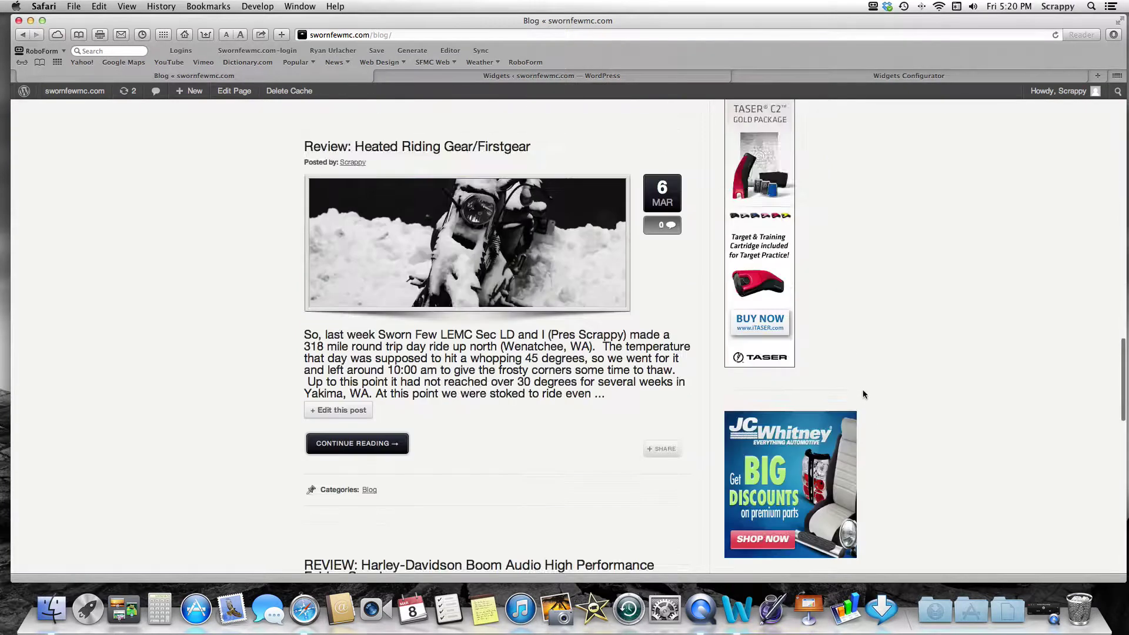
{"action": "scroll", "coordinate": [863, 394], "scroll_direction": "down", "scroll_amount": 6}
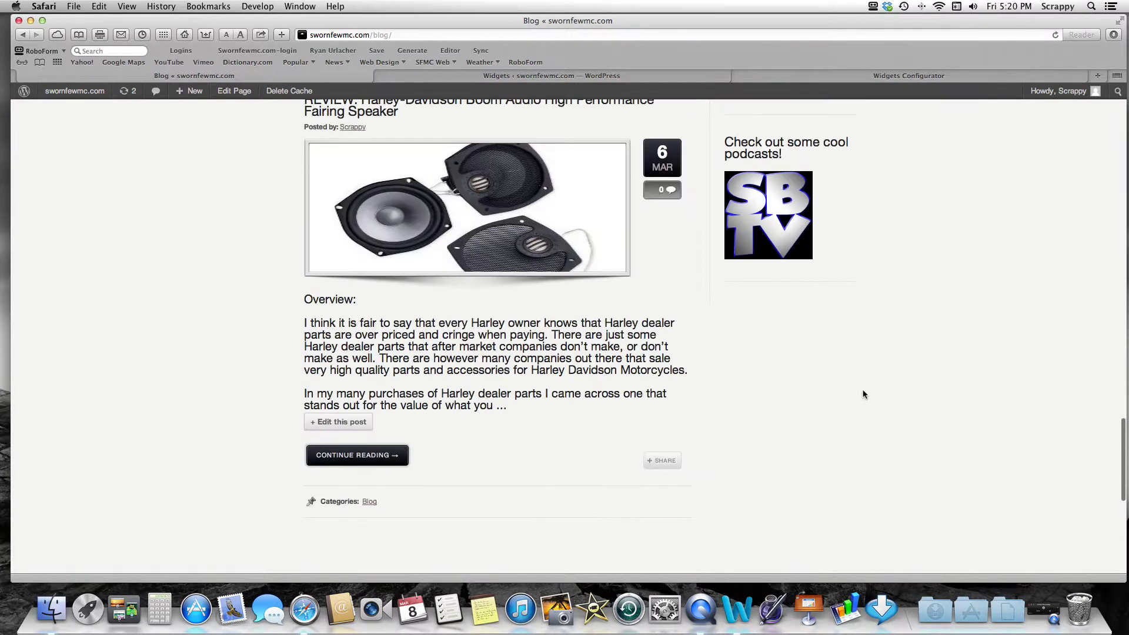
{"action": "scroll", "coordinate": [863, 394], "scroll_direction": "up", "scroll_amount": 20}
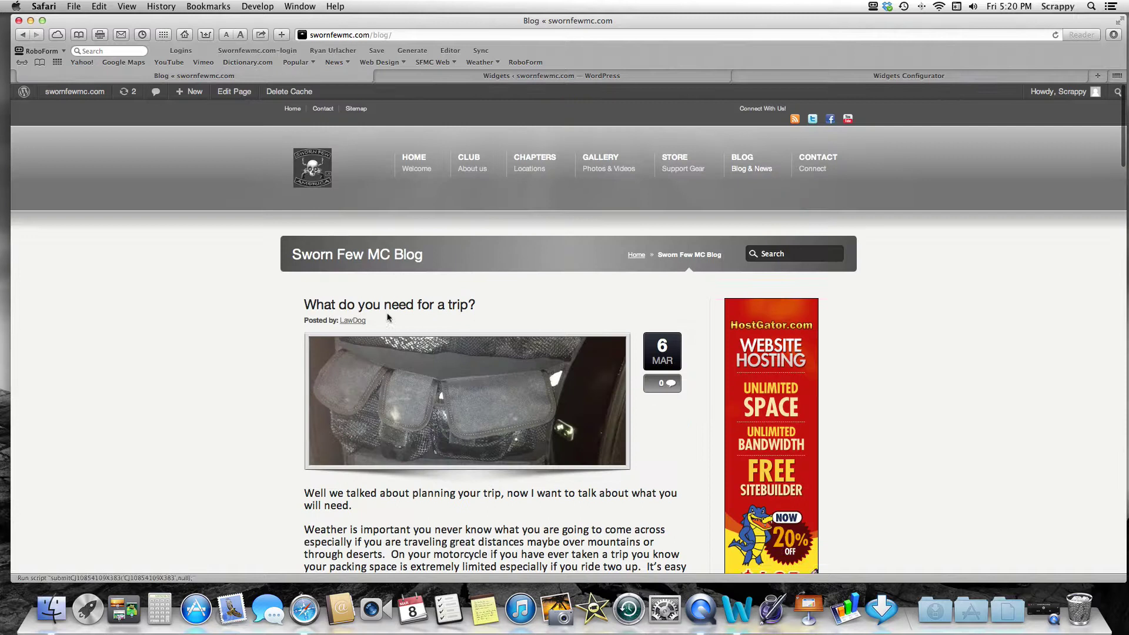
{"action": "left_click", "coordinate": [845, 76]}
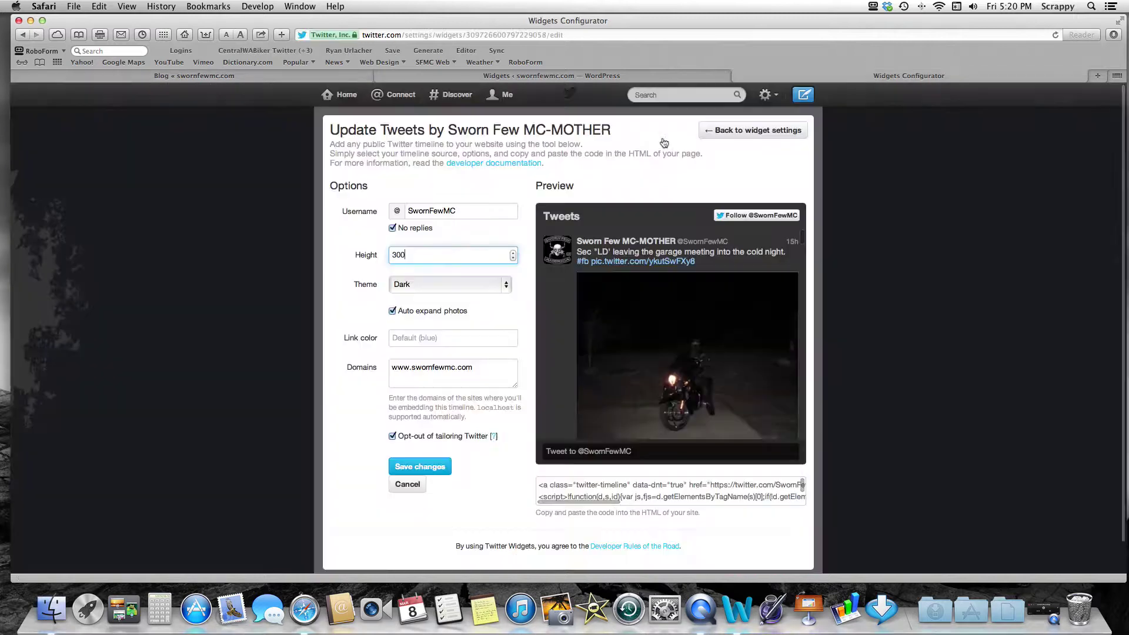
Set the timeline height to 350, keep the Dark theme, and save the widget
{"action": "left_click", "coordinate": [513, 251]}
{"action": "left_click", "coordinate": [513, 252]}
{"action": "left_click", "coordinate": [513, 251]}
{"action": "left_click", "coordinate": [513, 251]}
{"action": "left_click", "coordinate": [513, 252]}
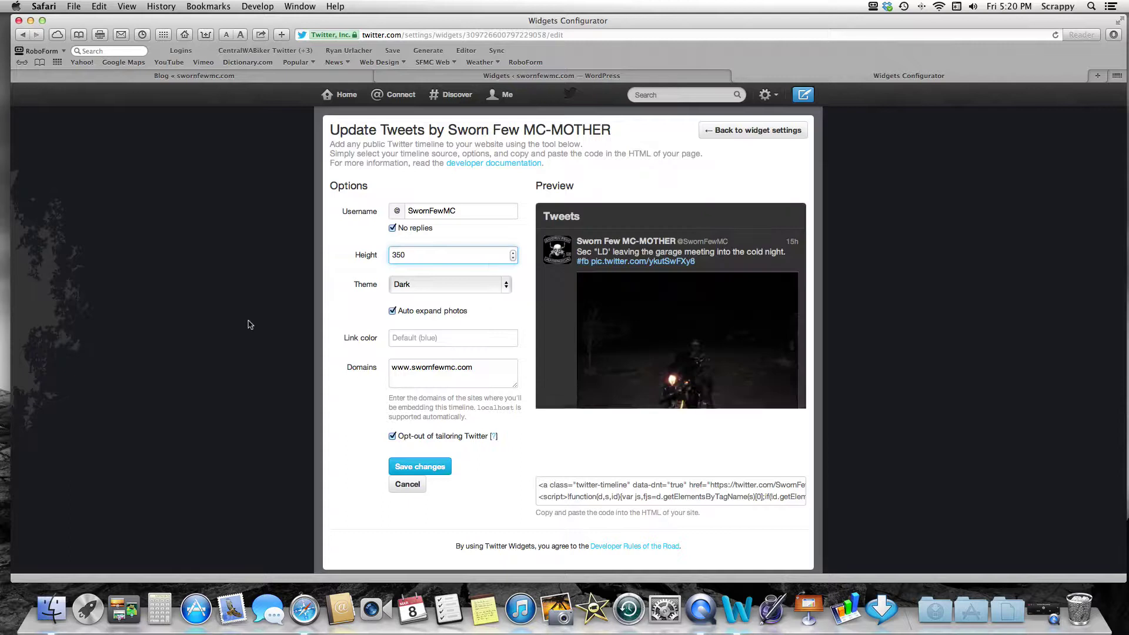
{"action": "scroll", "coordinate": [411, 283], "scroll_direction": "down", "scroll_amount": 1}
{"action": "left_click", "coordinate": [506, 255]}
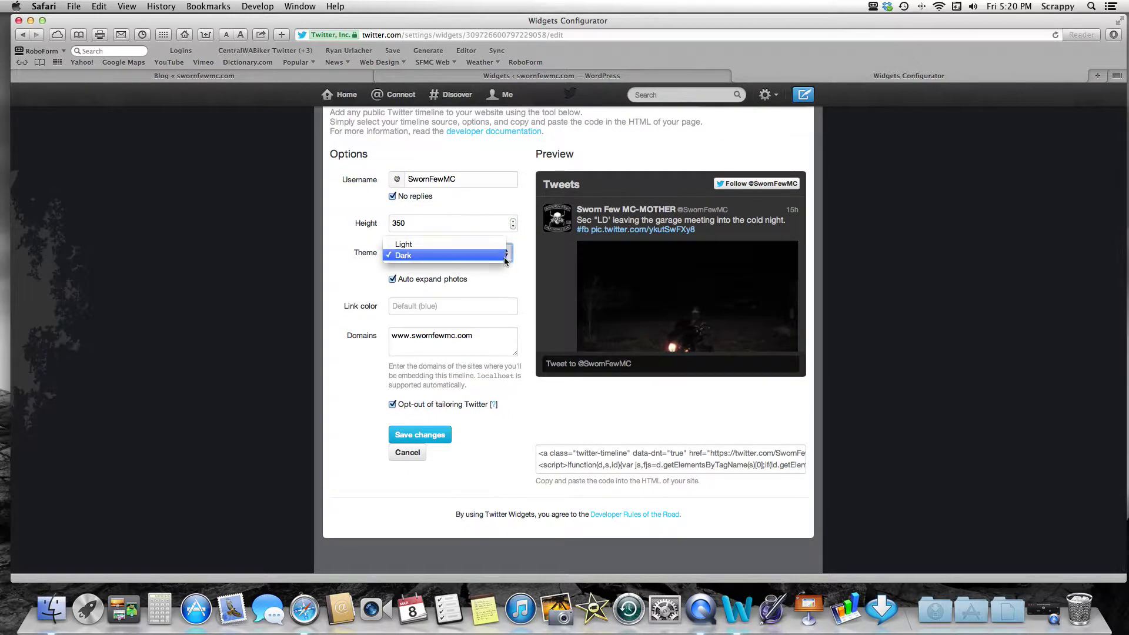
{"action": "left_click", "coordinate": [504, 260]}
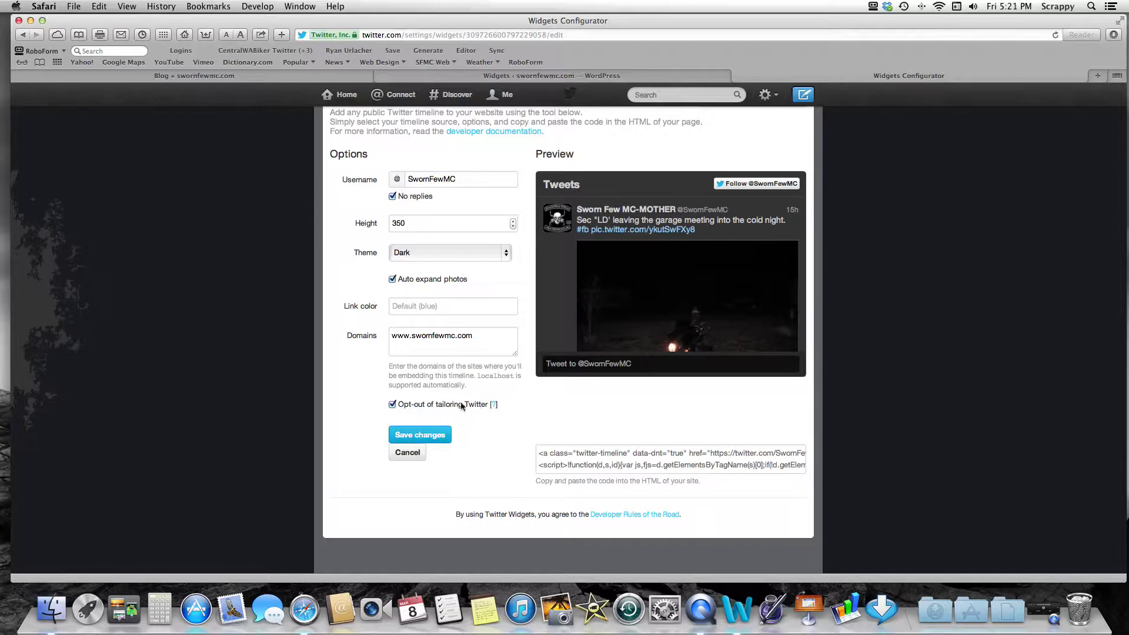
{"action": "left_click", "coordinate": [442, 435]}
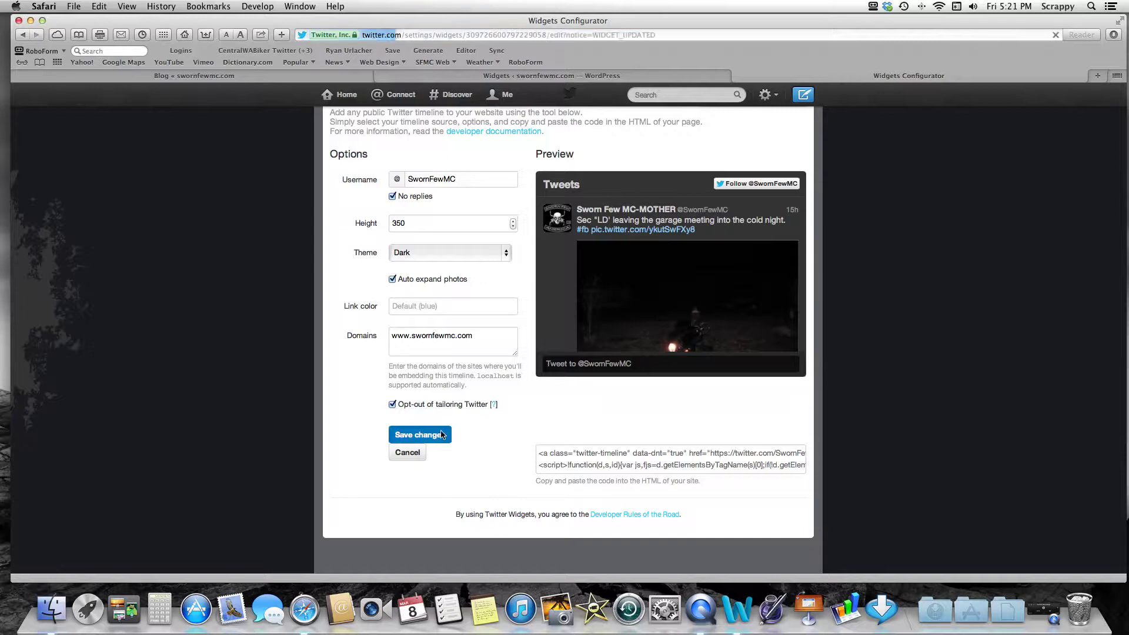
Copy the widget's embed code to the clipboard
{"action": "left_click", "coordinate": [645, 494]}
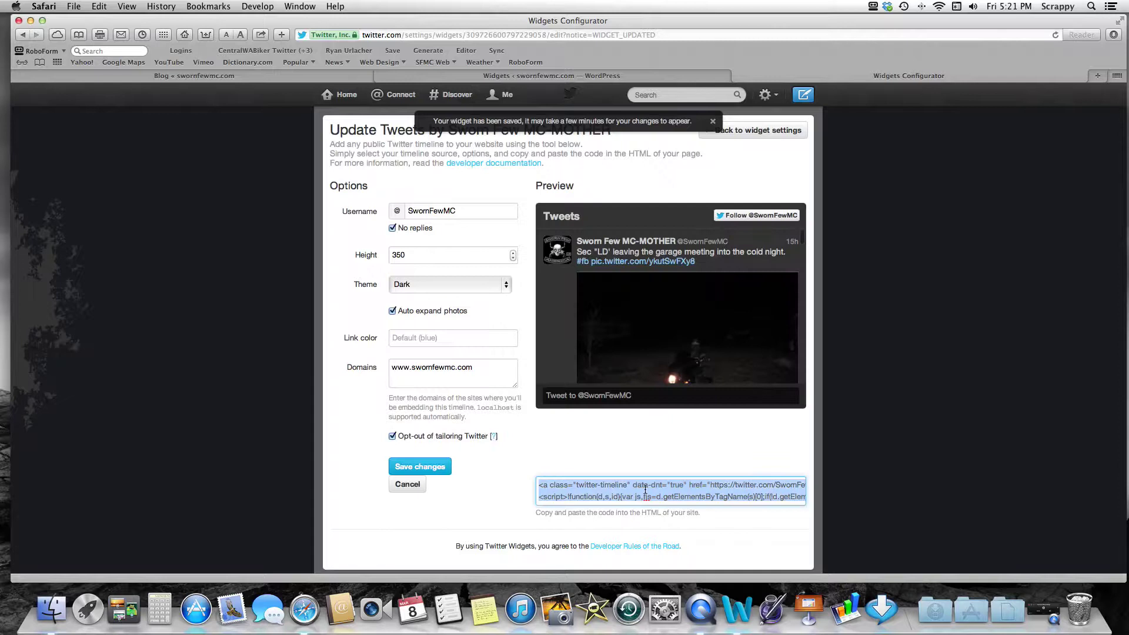
{"action": "key", "text": "super+c"}
{"action": "left_click", "coordinate": [556, 76]}
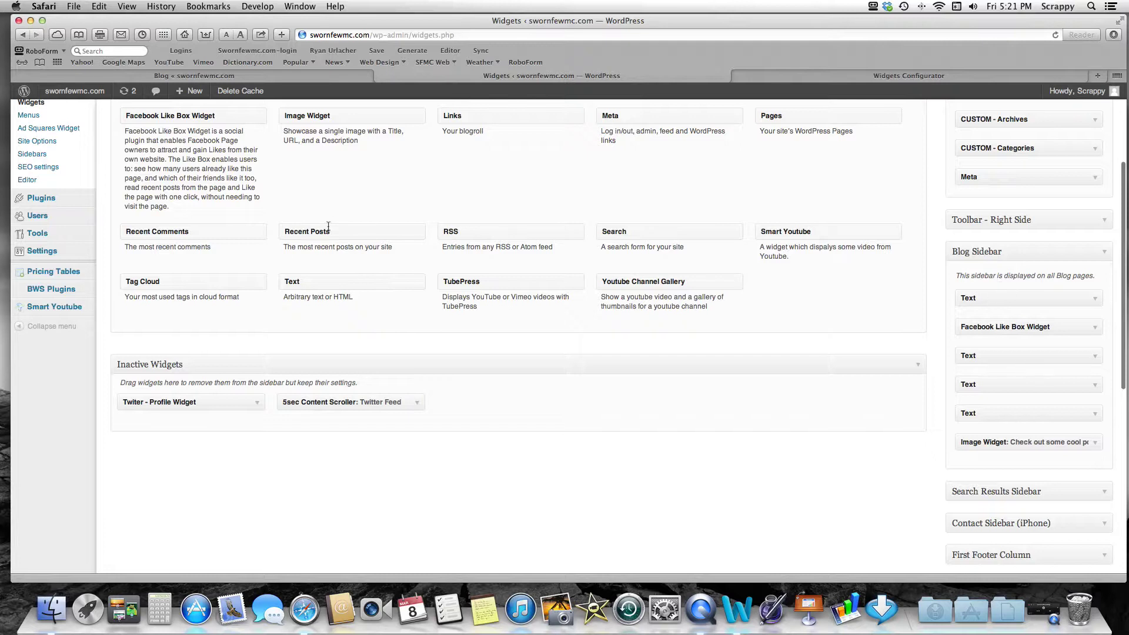
Add a Text widget titled Twitter atop the Blog Sidebar, paste in the embed code, and save
{"action": "left_click_drag", "start_coordinate": [316, 281], "coordinate": [993, 299]}
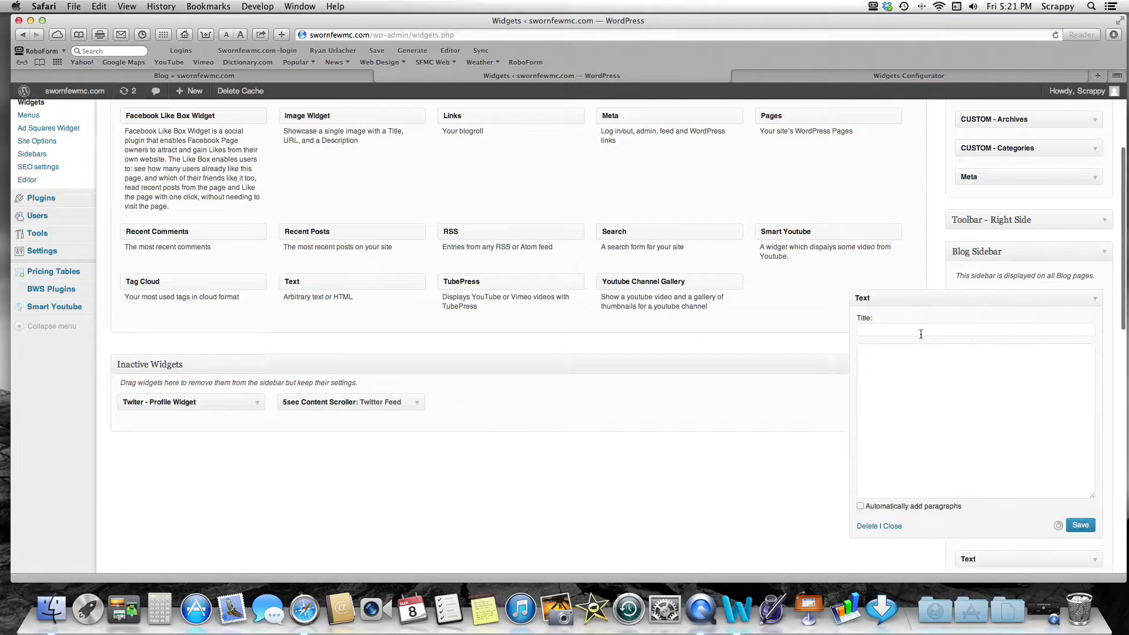
{"action": "left_click", "coordinate": [886, 329]}
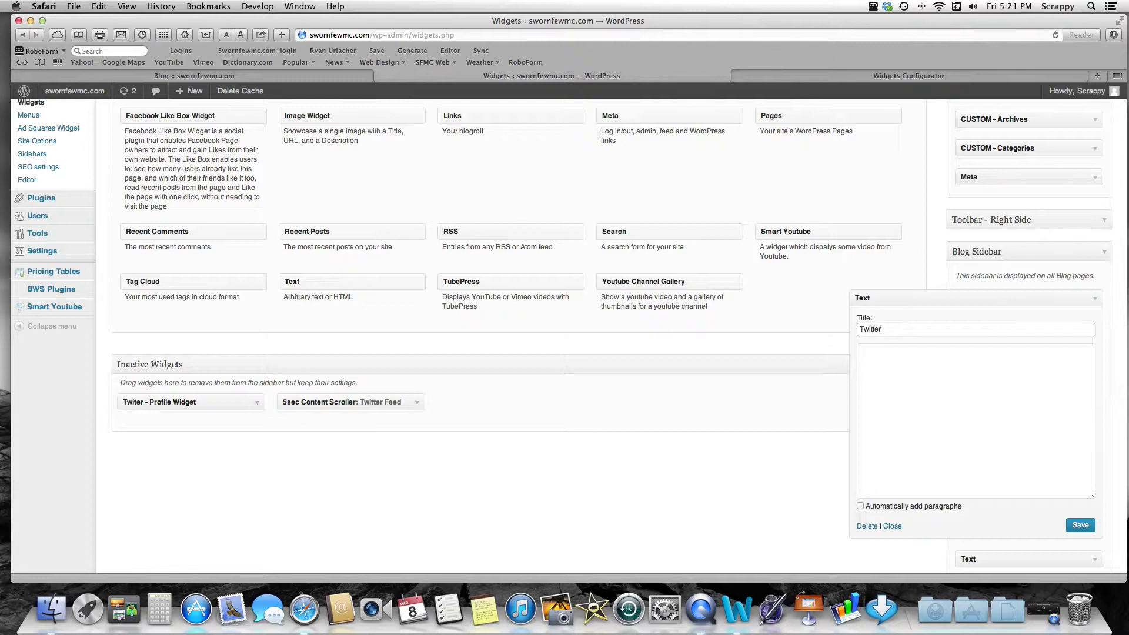
{"action": "left_click", "coordinate": [862, 350]}
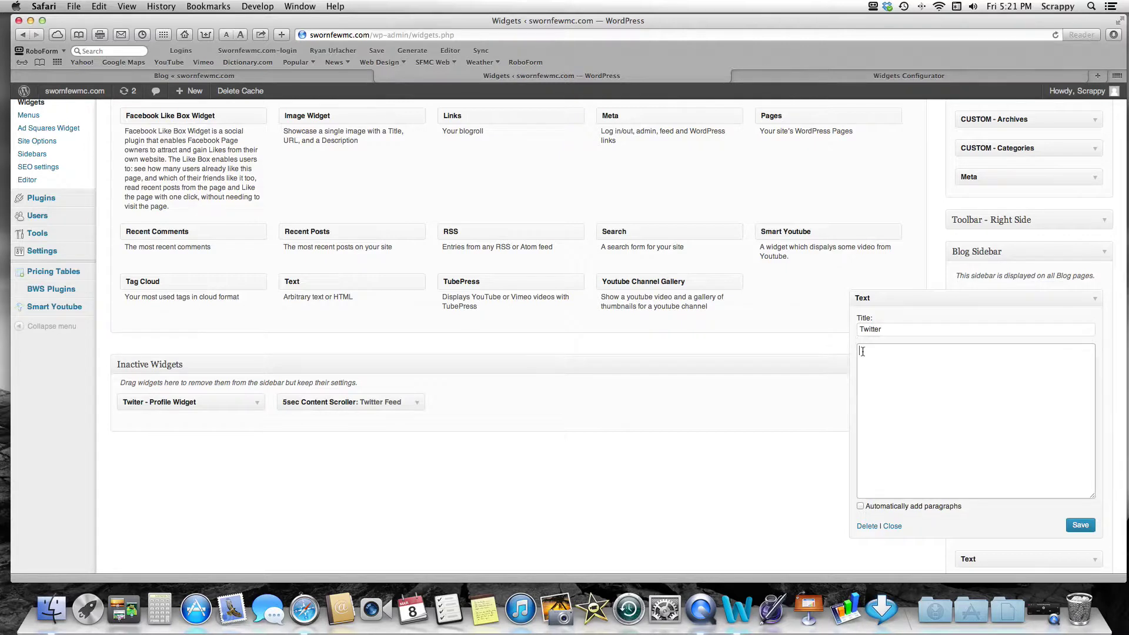
{"action": "key", "text": "super+v"}
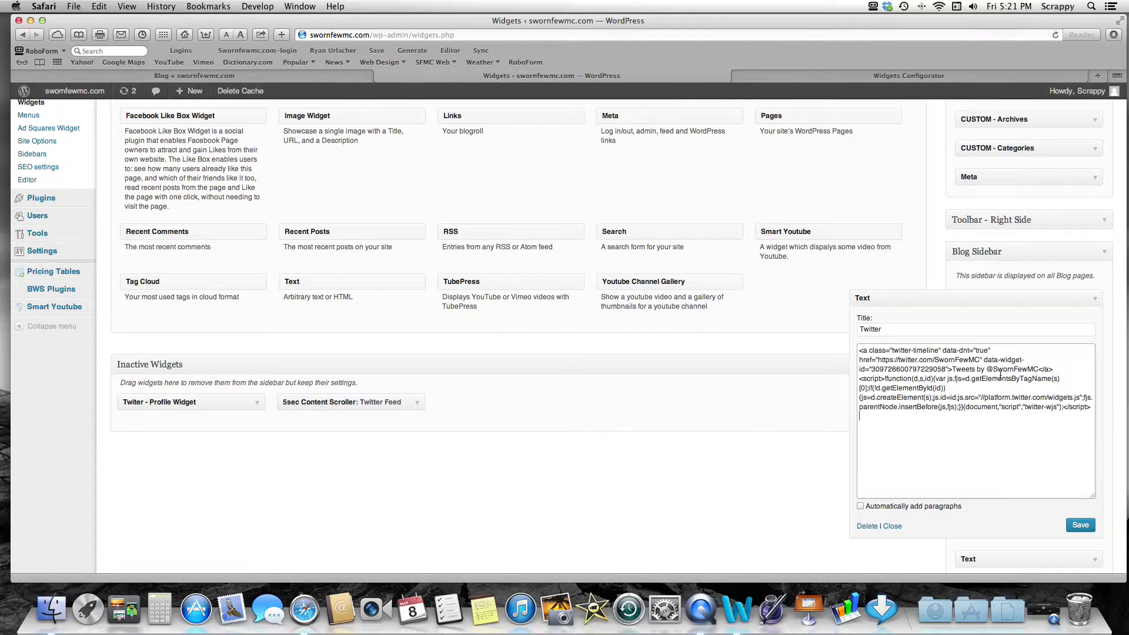
{"action": "left_click", "coordinate": [1078, 527]}
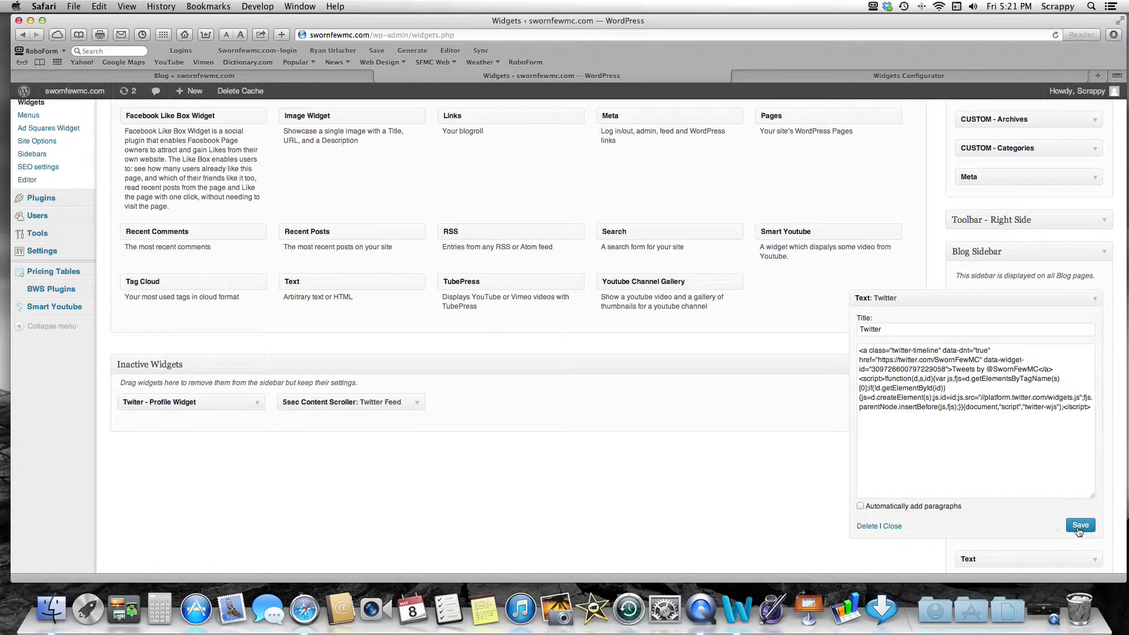
{"action": "left_click", "coordinate": [1080, 529]}
{"action": "left_click", "coordinate": [340, 76]}
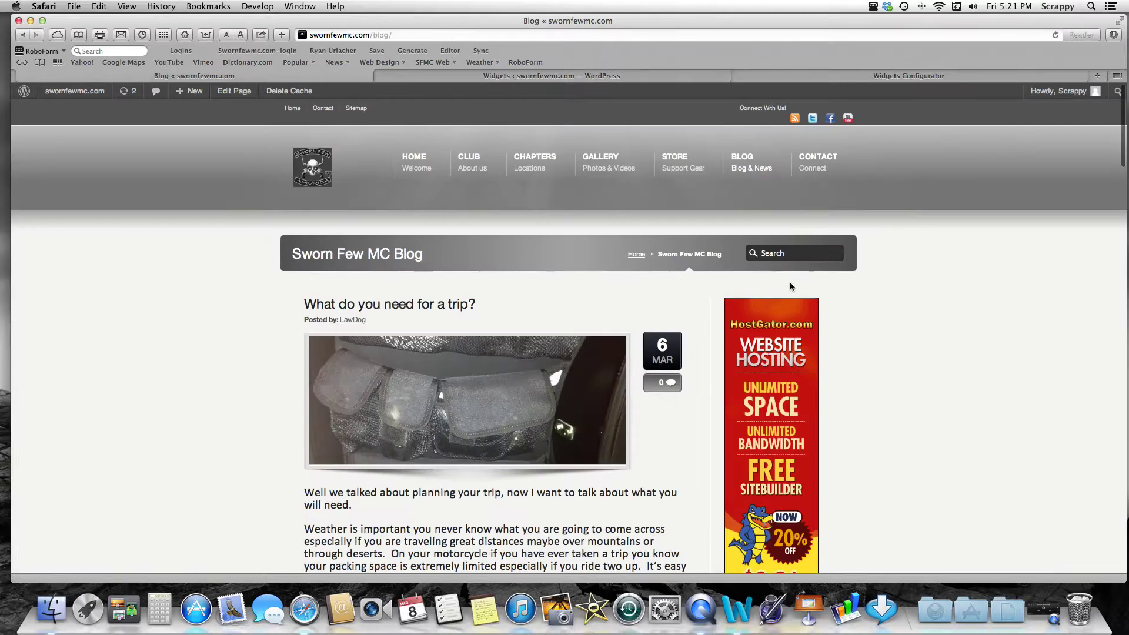
Reload the blog page and scroll to check the sidebar's Twitter section and footer timeline
{"action": "left_click", "coordinate": [1055, 36]}
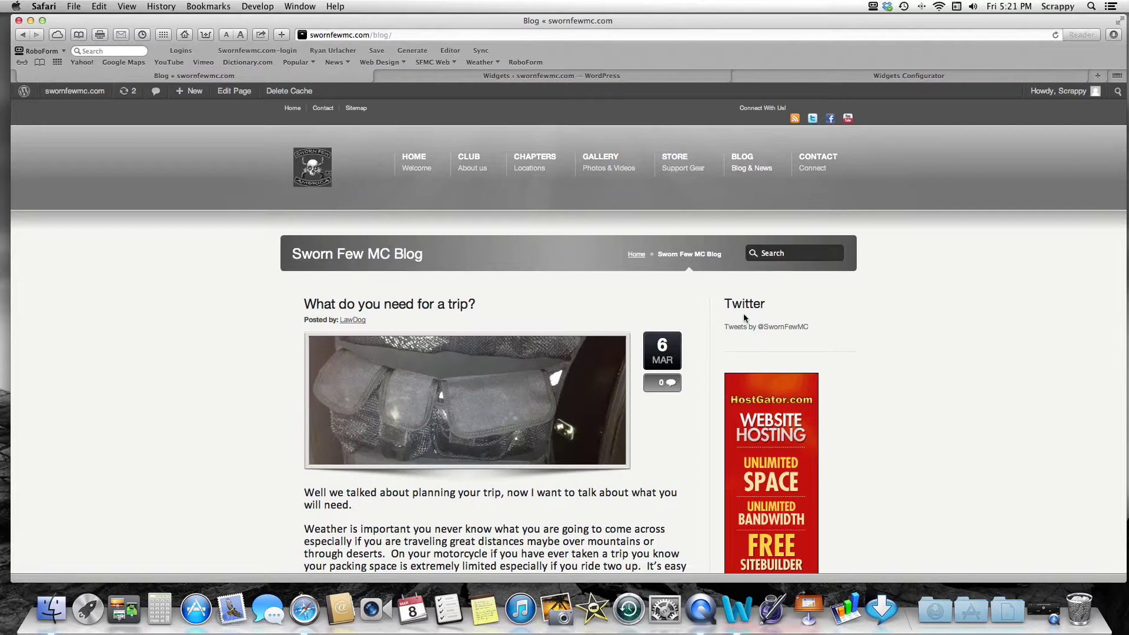
{"action": "scroll", "coordinate": [642, 368], "scroll_direction": "down", "scroll_amount": 15}
{"action": "scroll", "coordinate": [596, 379], "scroll_direction": "down", "scroll_amount": 15}
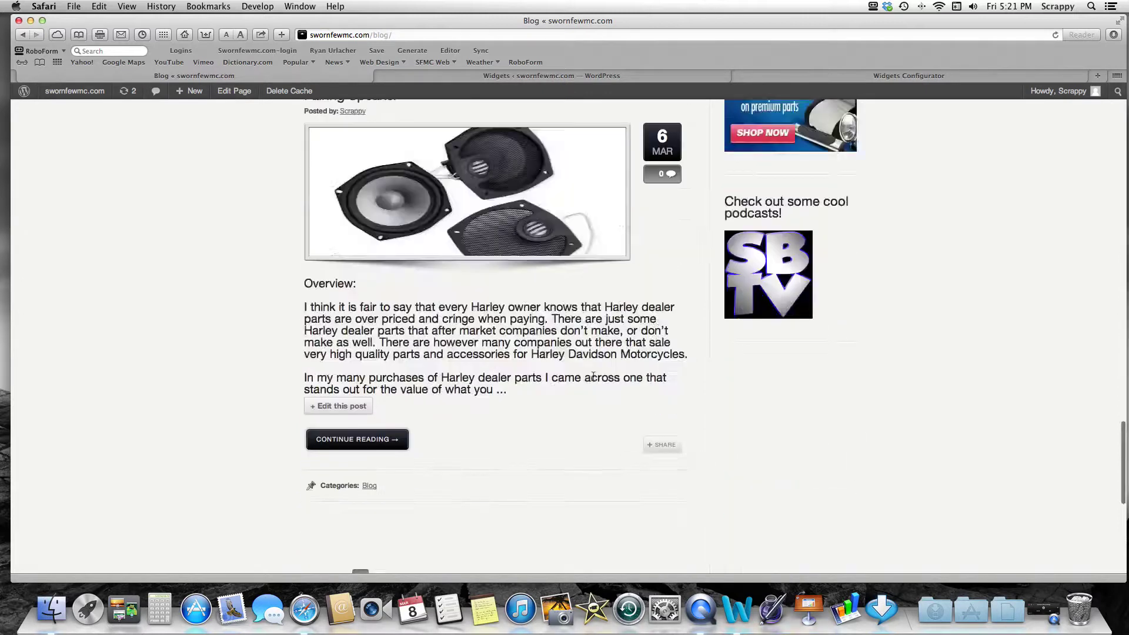
{"action": "scroll", "coordinate": [546, 423], "scroll_direction": "up", "scroll_amount": 3}
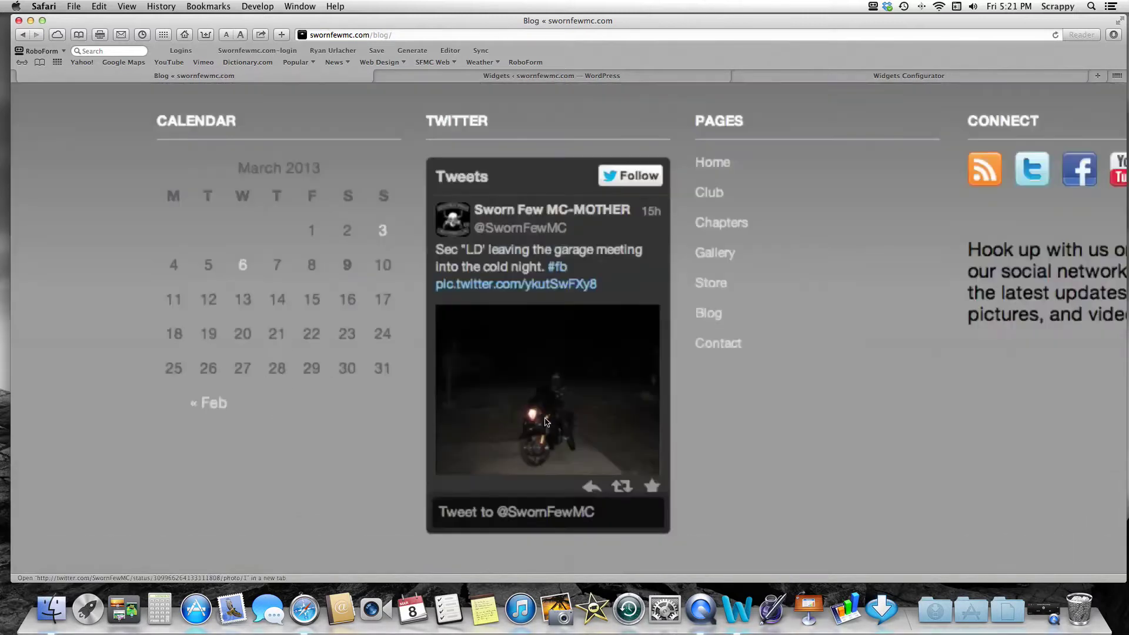
{"action": "scroll", "coordinate": [546, 421], "scroll_direction": "down", "scroll_amount": 3}
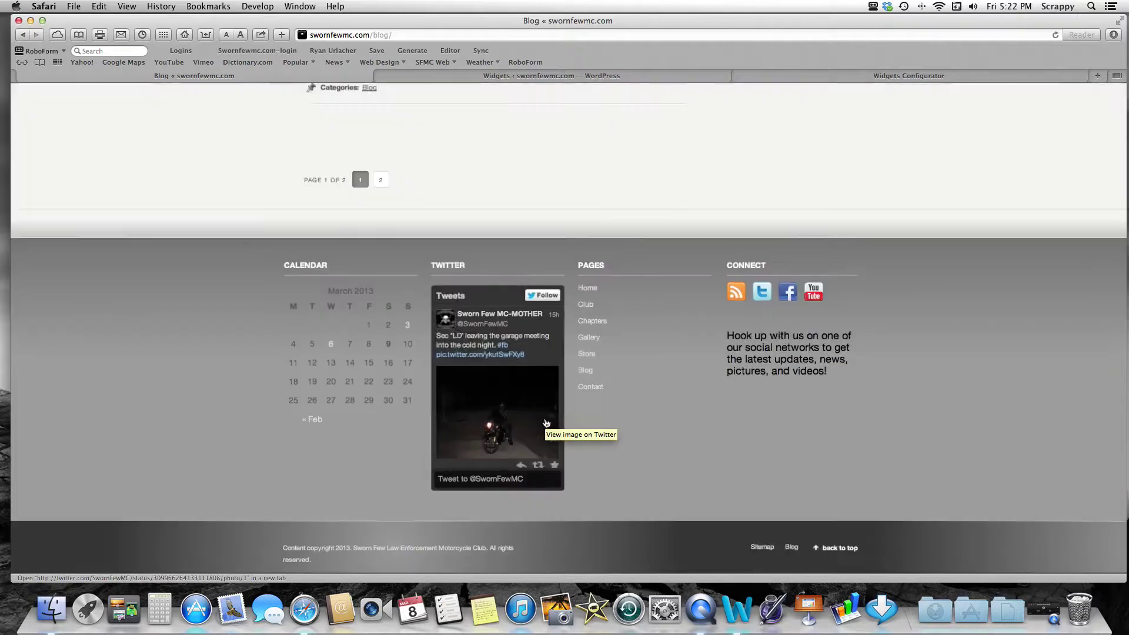
{"action": "scroll", "coordinate": [696, 406], "scroll_direction": "up", "scroll_amount": 15}
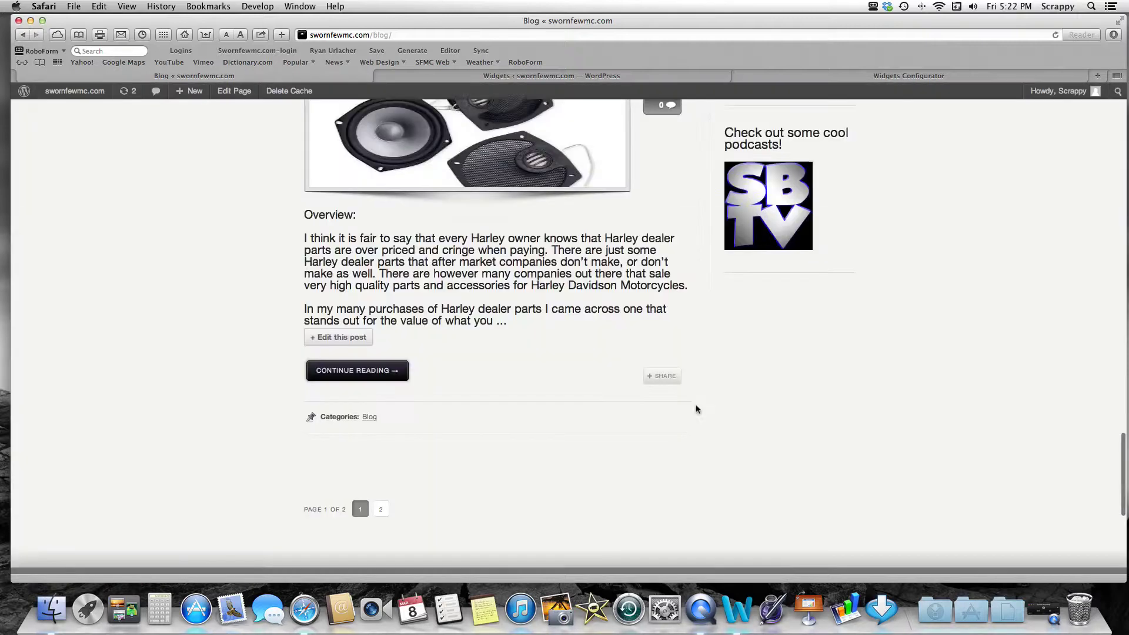
{"action": "scroll", "coordinate": [696, 408], "scroll_direction": "up", "scroll_amount": 10}
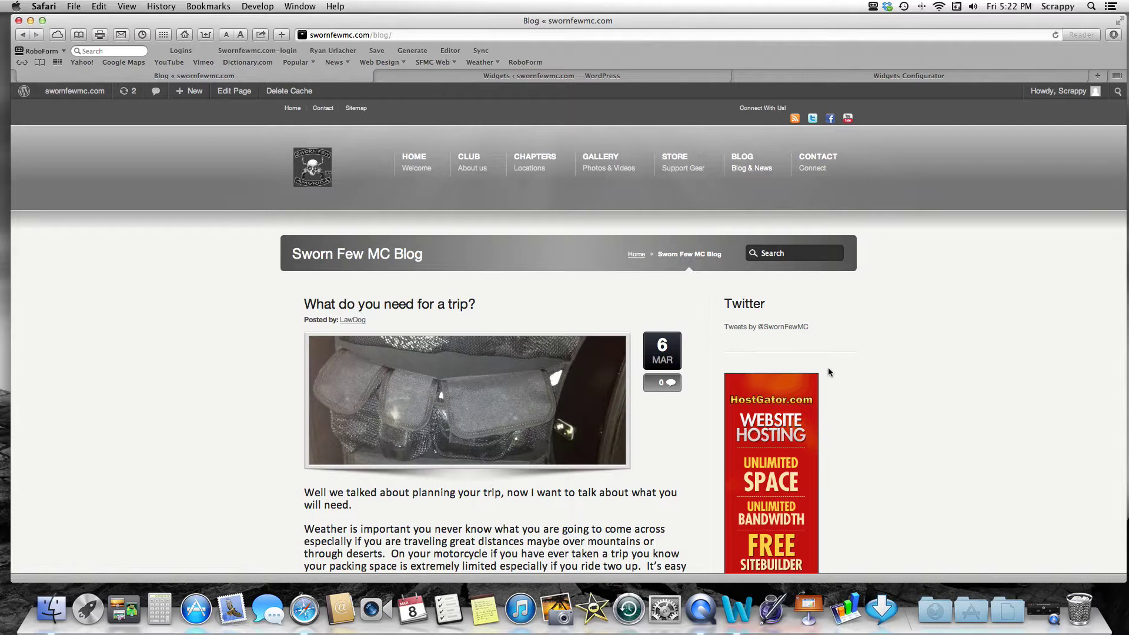
Review the embedded dark Twitter timeline on the blog page, then go back to the Widgets admin page
{"action": "scroll", "coordinate": [829, 371], "scroll_direction": "down", "scroll_amount": 15}
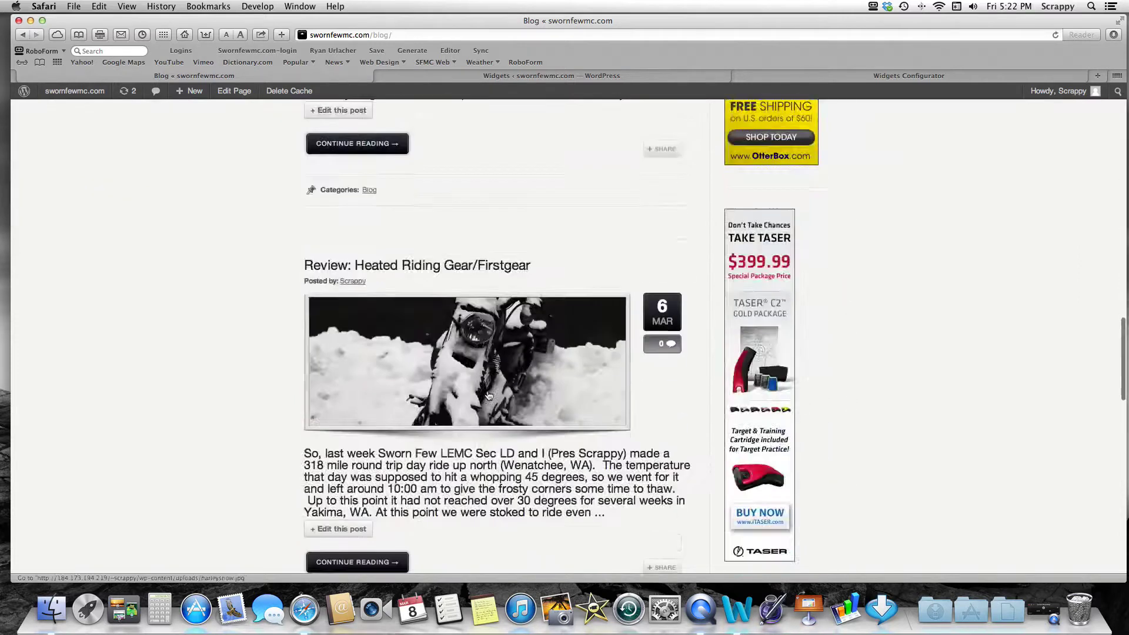
{"action": "scroll", "coordinate": [487, 395], "scroll_direction": "down", "scroll_amount": 10}
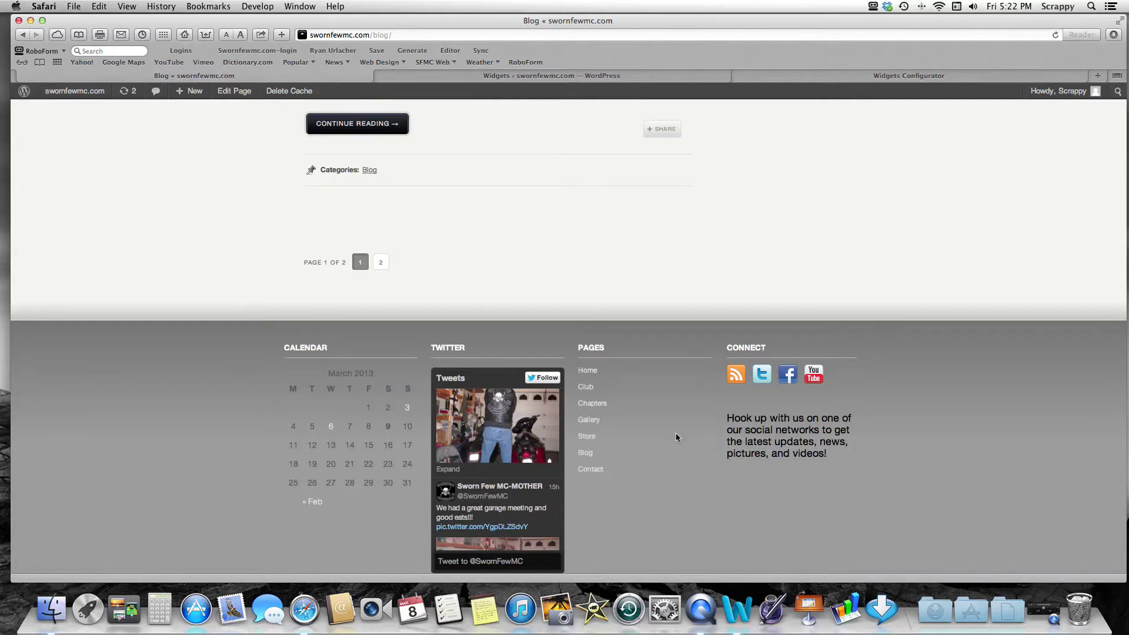
{"action": "scroll", "coordinate": [676, 437], "scroll_direction": "up", "scroll_amount": 15}
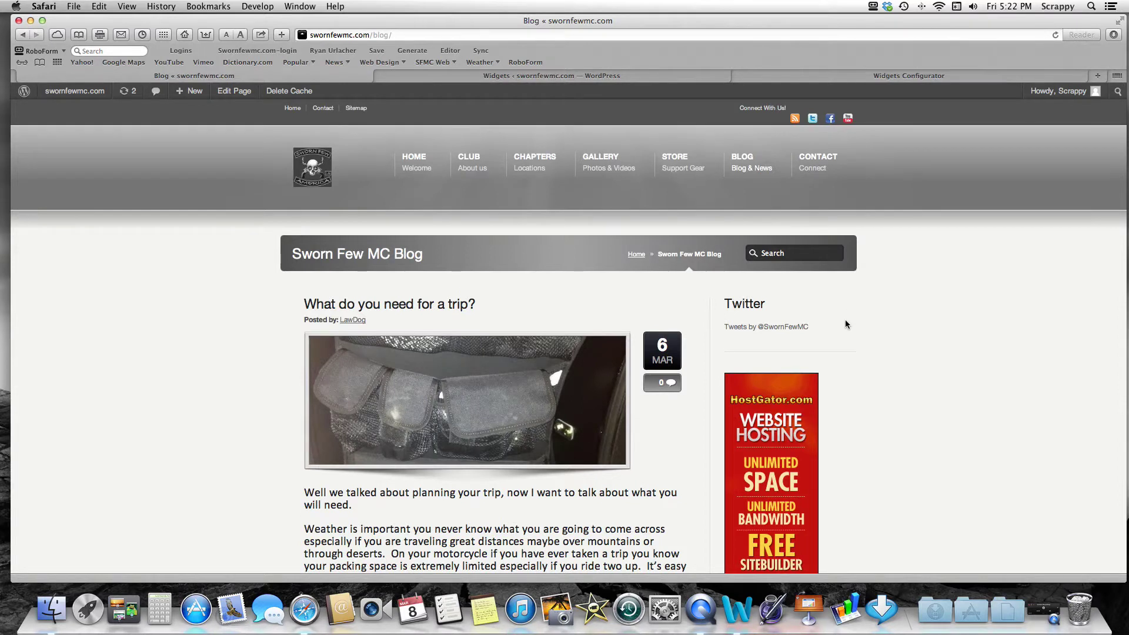
{"action": "scroll", "coordinate": [845, 322], "scroll_direction": "down", "scroll_amount": 10}
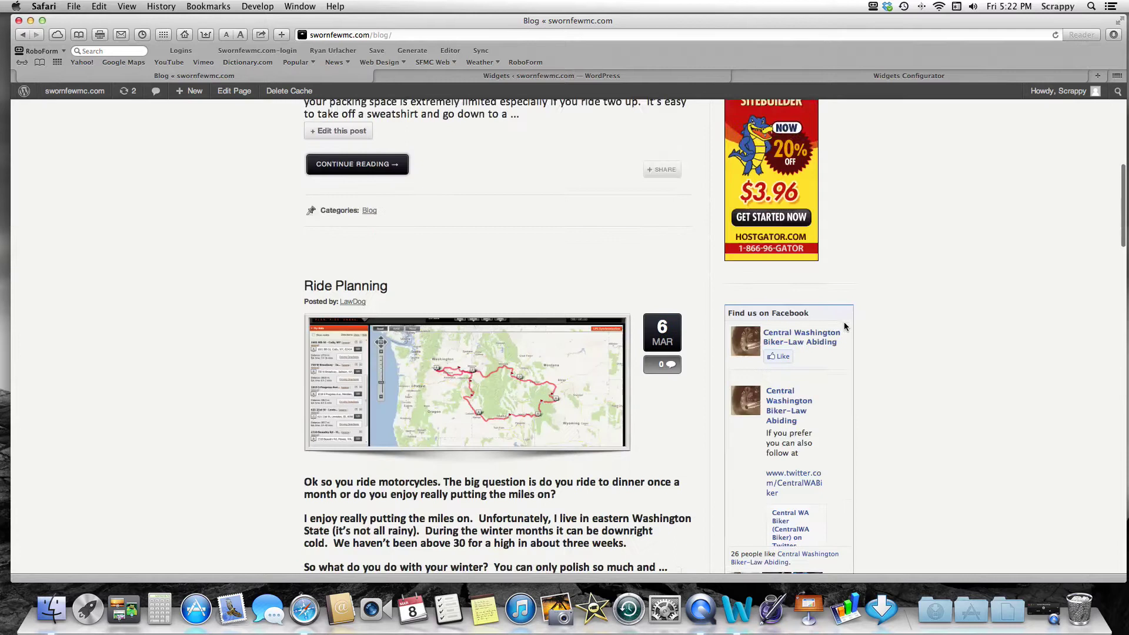
{"action": "scroll", "coordinate": [880, 329], "scroll_direction": "down", "scroll_amount": 15}
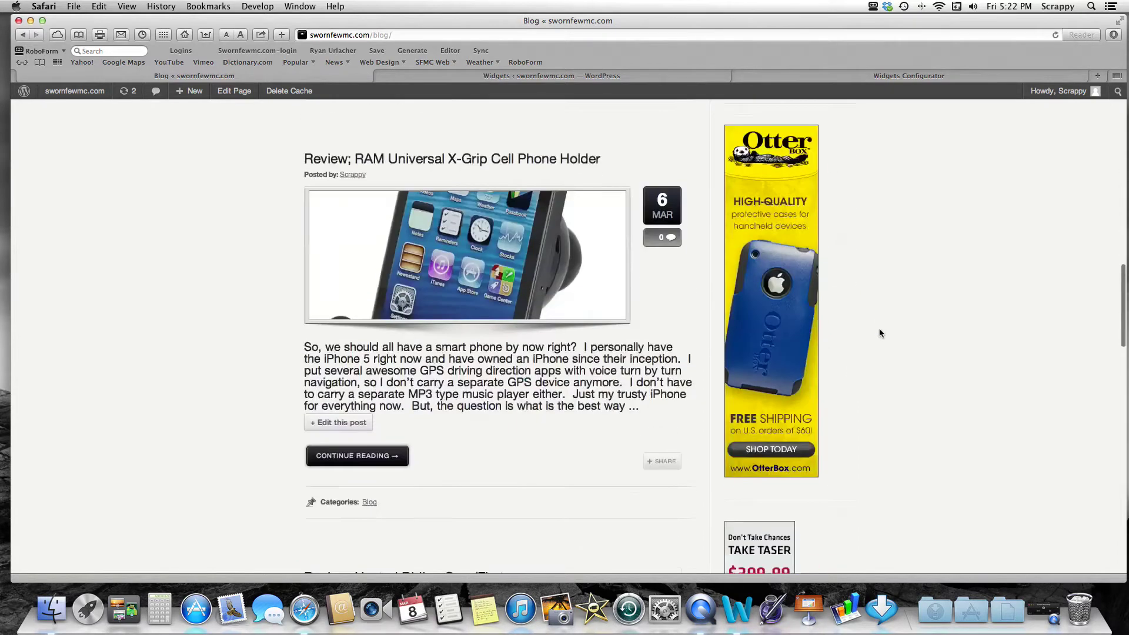
{"action": "scroll", "coordinate": [880, 333], "scroll_direction": "down", "scroll_amount": 4}
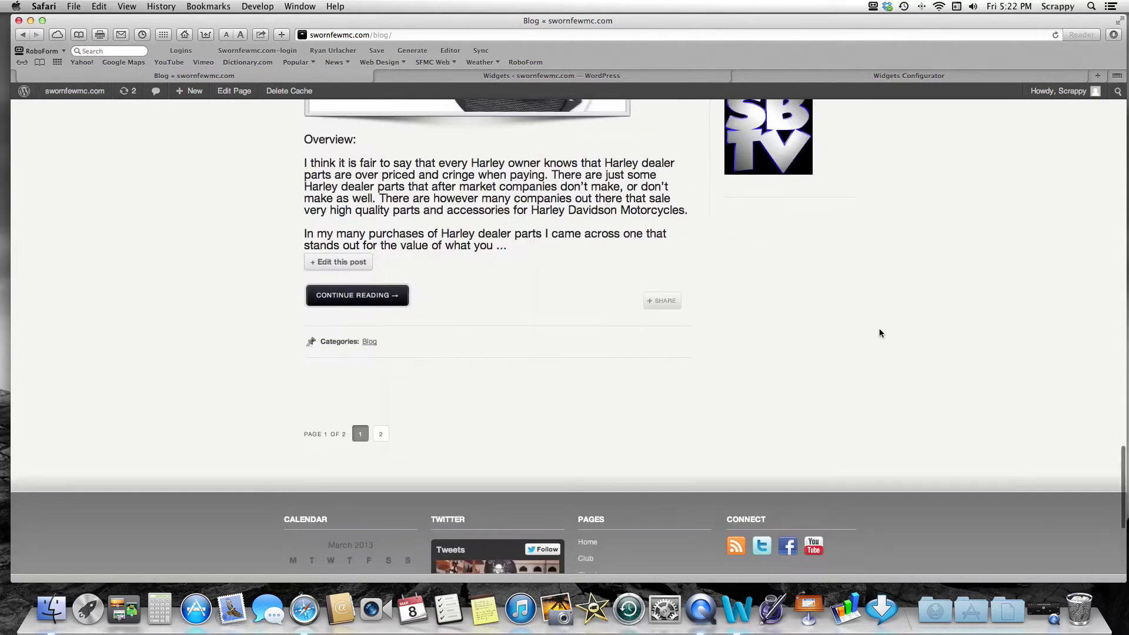
{"action": "scroll", "coordinate": [880, 333], "scroll_direction": "up", "scroll_amount": 2}
{"action": "scroll", "coordinate": [880, 334], "scroll_direction": "up", "scroll_amount": 8}
{"action": "scroll", "coordinate": [880, 333], "scroll_direction": "up", "scroll_amount": 20}
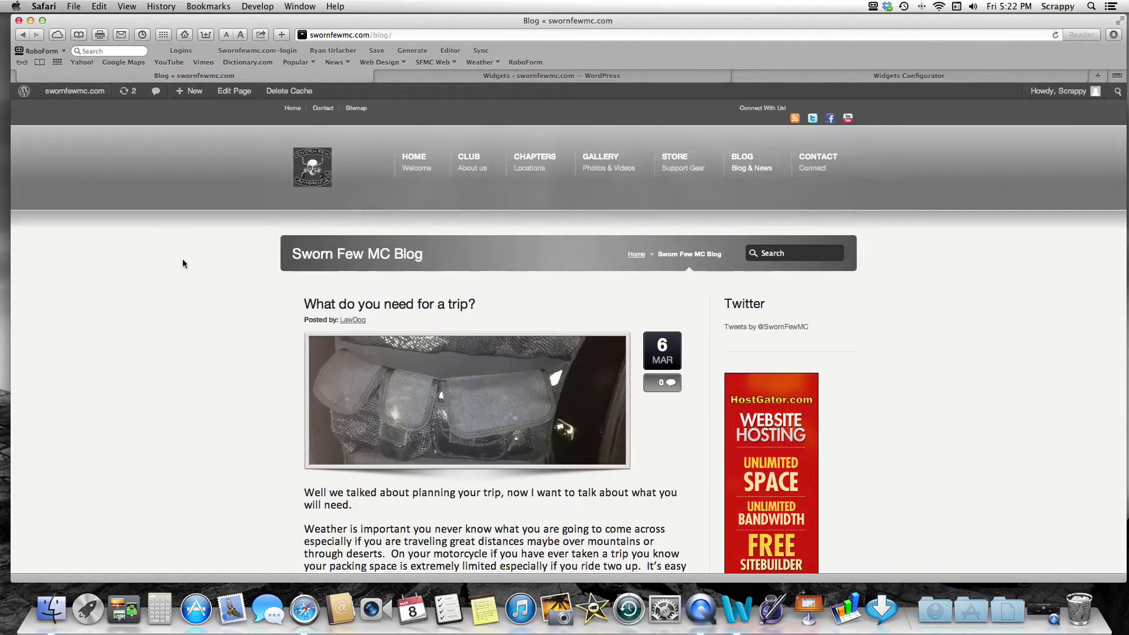
{"action": "scroll", "coordinate": [235, 266], "scroll_direction": "down", "scroll_amount": 15}
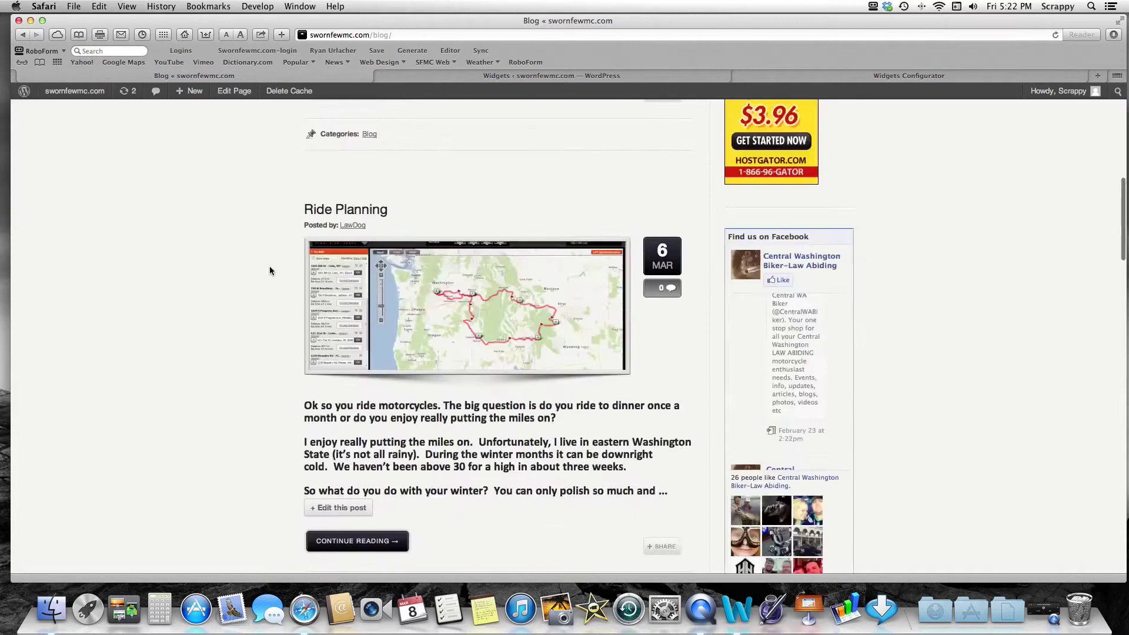
{"action": "scroll", "coordinate": [295, 273], "scroll_direction": "down", "scroll_amount": 10}
{"action": "scroll", "coordinate": [360, 292], "scroll_direction": "up", "scroll_amount": 6}
{"action": "scroll", "coordinate": [60, 269], "scroll_direction": "up", "scroll_amount": 10}
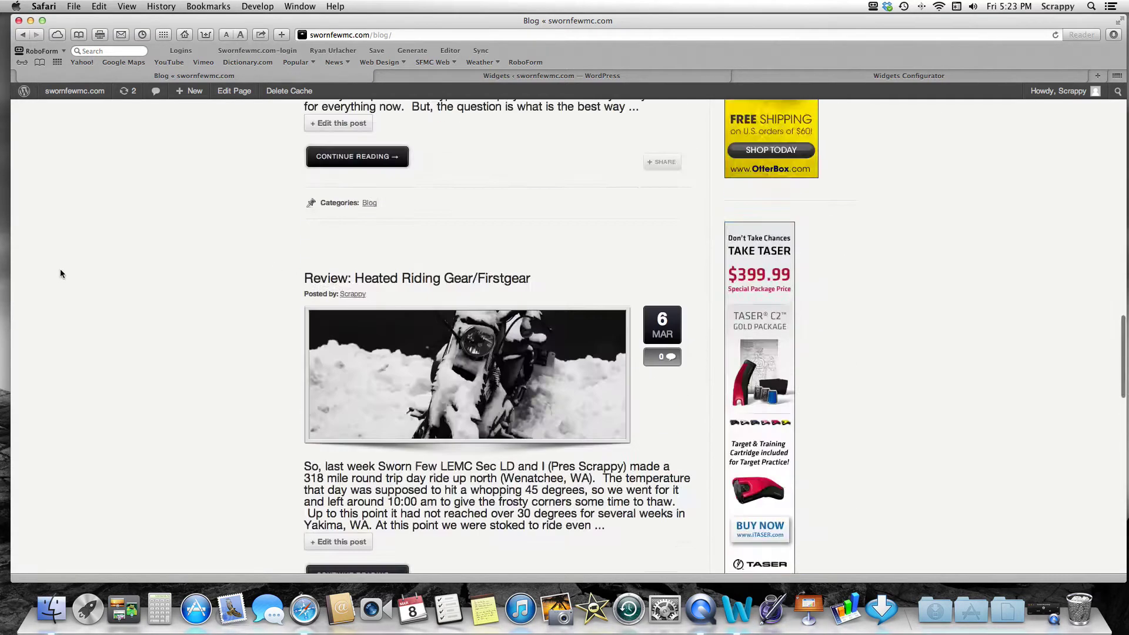
{"action": "scroll", "coordinate": [61, 271], "scroll_direction": "up", "scroll_amount": 10}
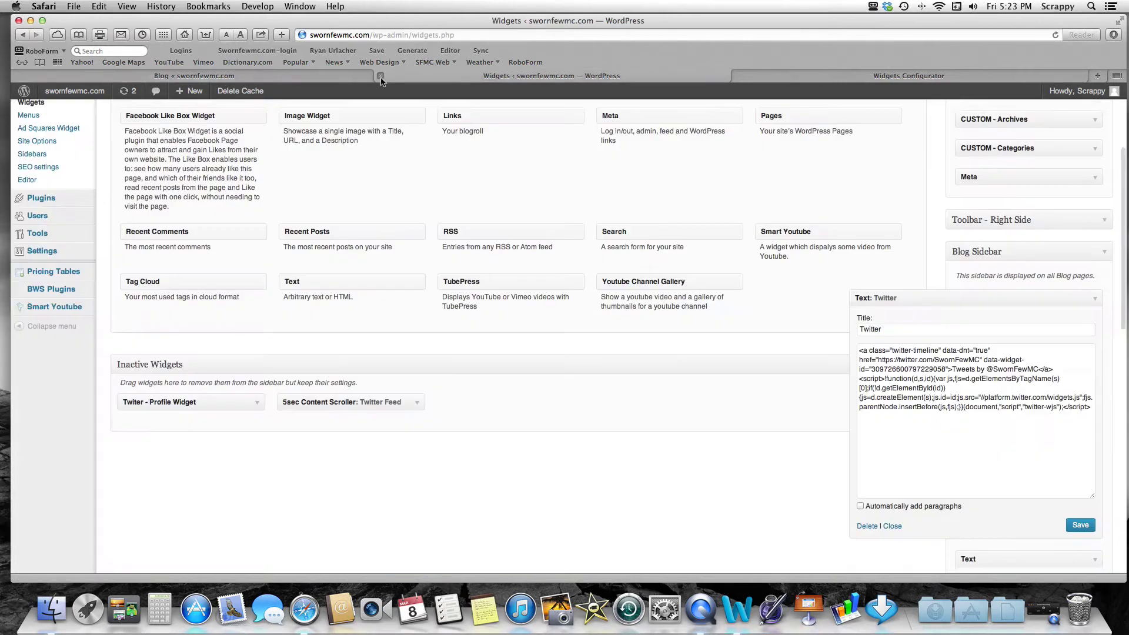
{"action": "left_click", "coordinate": [379, 75]}
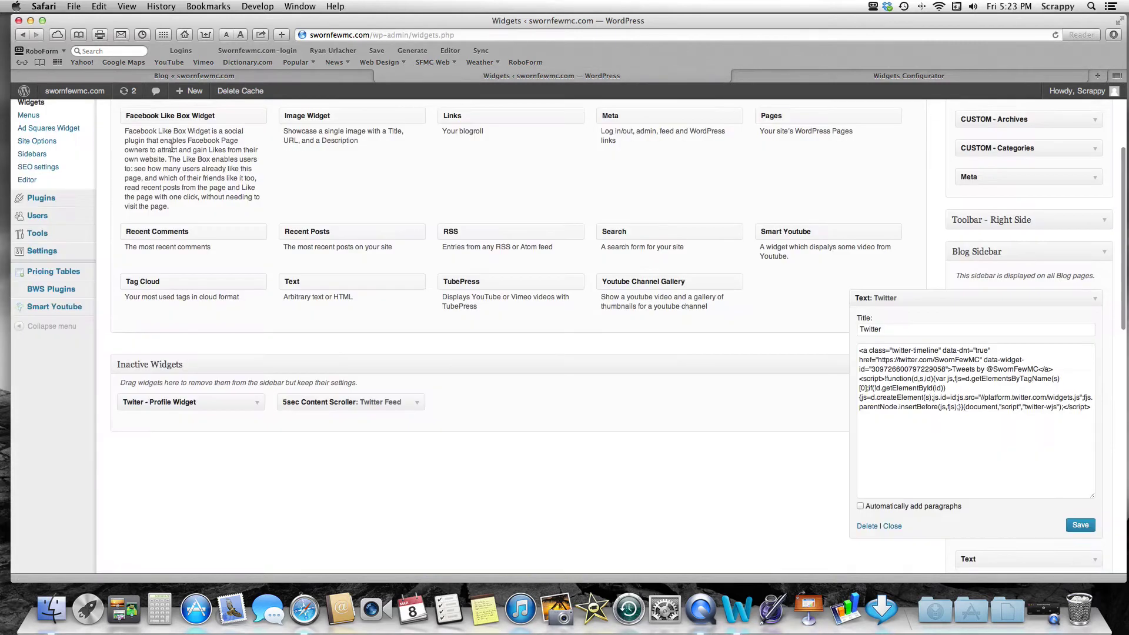
Look through the Store page in the editor from All Pages, then return to Twitter's Widgets Configurator
{"action": "scroll", "coordinate": [133, 150], "scroll_direction": "up", "scroll_amount": 5}
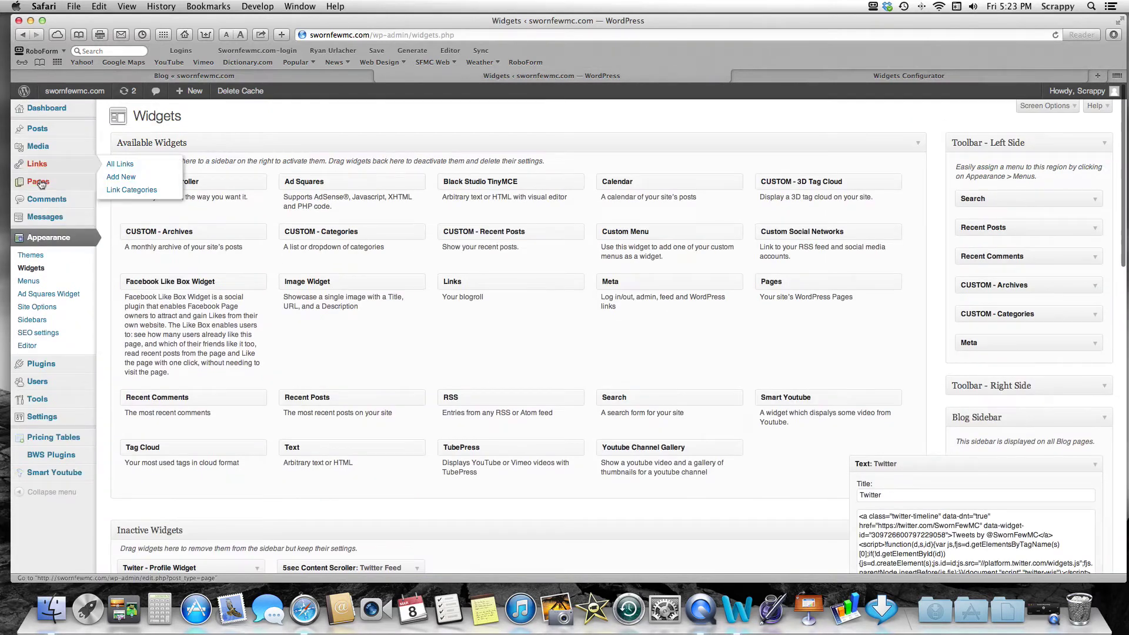
{"action": "left_click", "coordinate": [39, 182]}
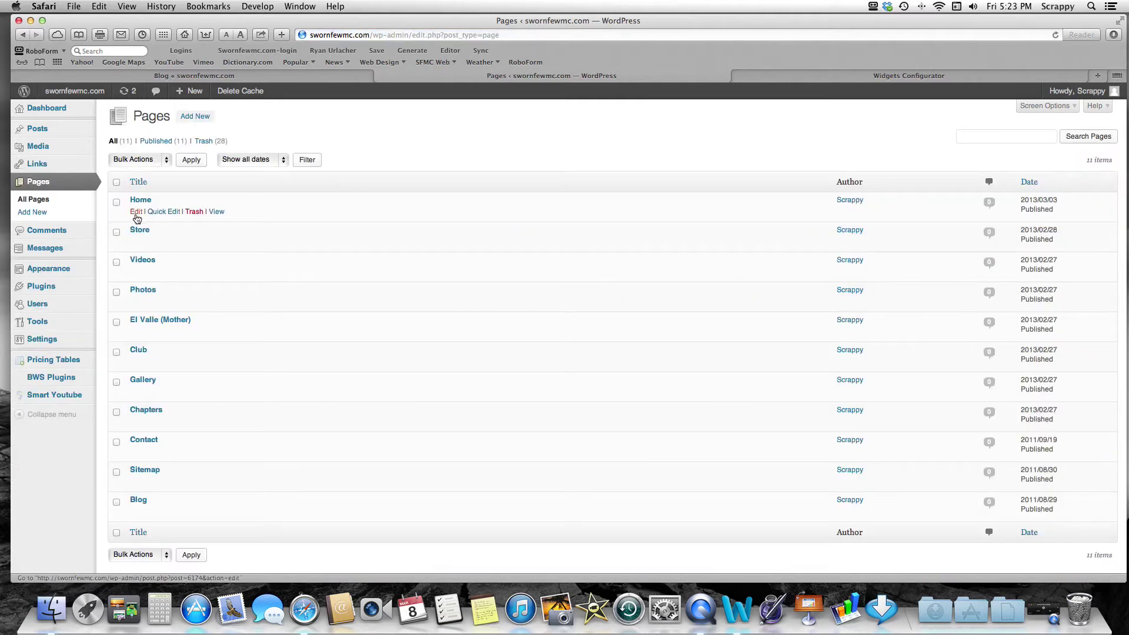
{"action": "left_click", "coordinate": [135, 242]}
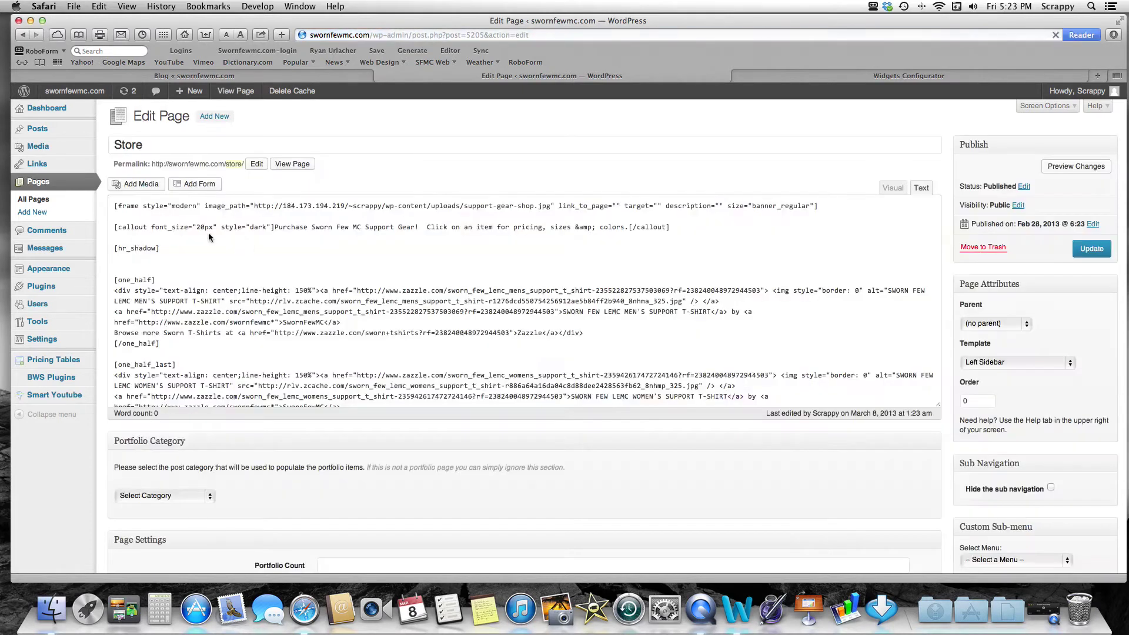
{"action": "scroll", "coordinate": [720, 395], "scroll_direction": "down", "scroll_amount": 10}
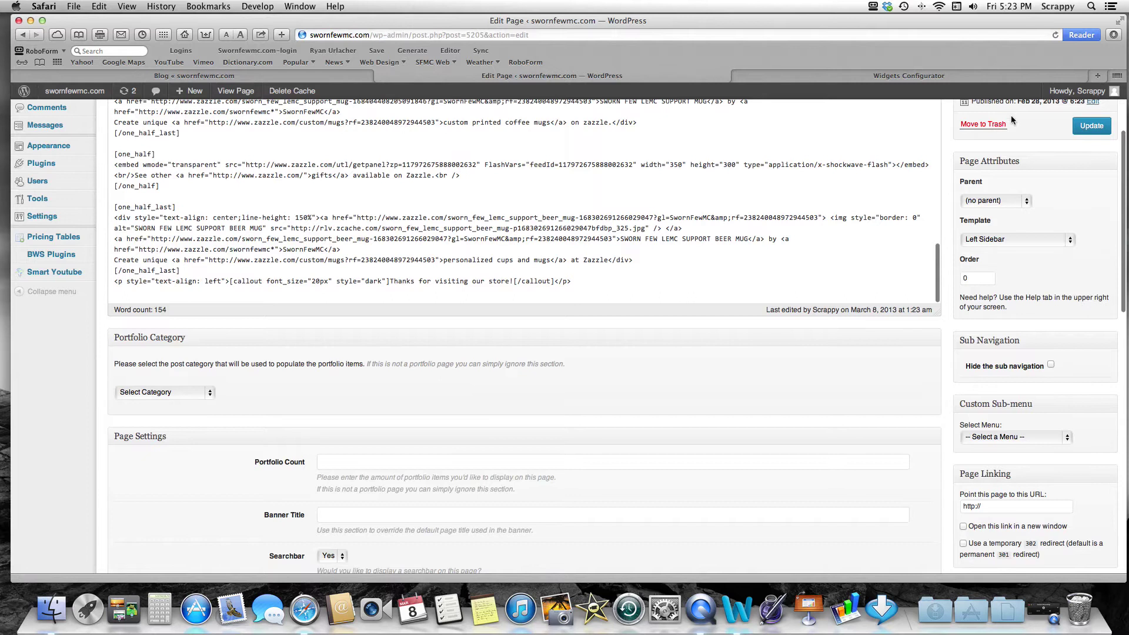
{"action": "scroll", "coordinate": [1028, 134], "scroll_direction": "up", "scroll_amount": 5}
{"action": "left_click", "coordinate": [899, 77]}
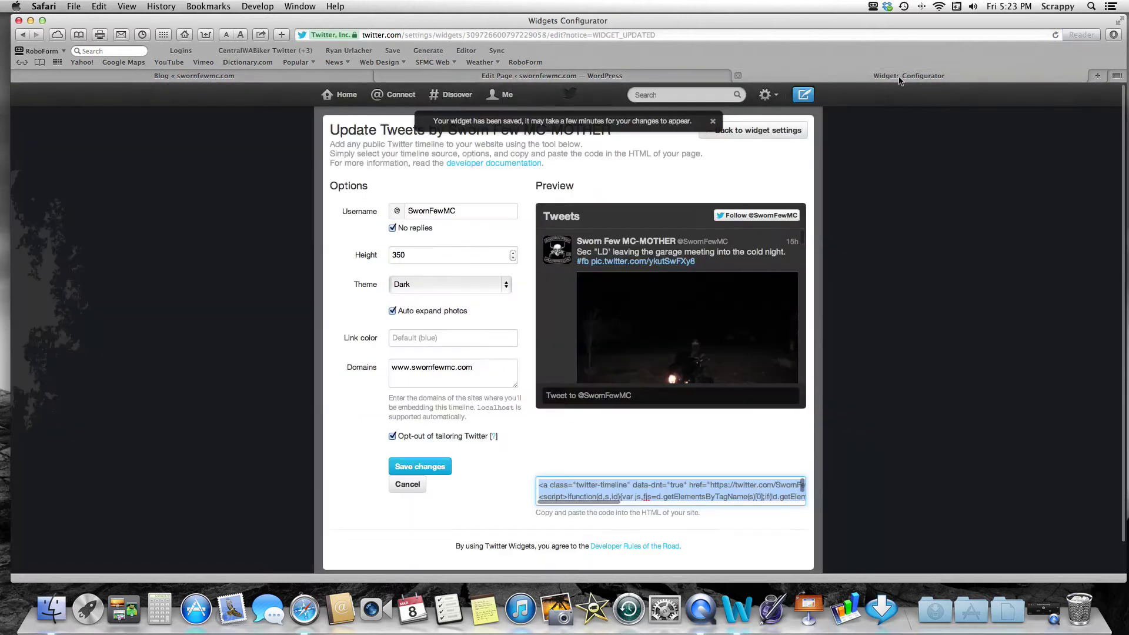